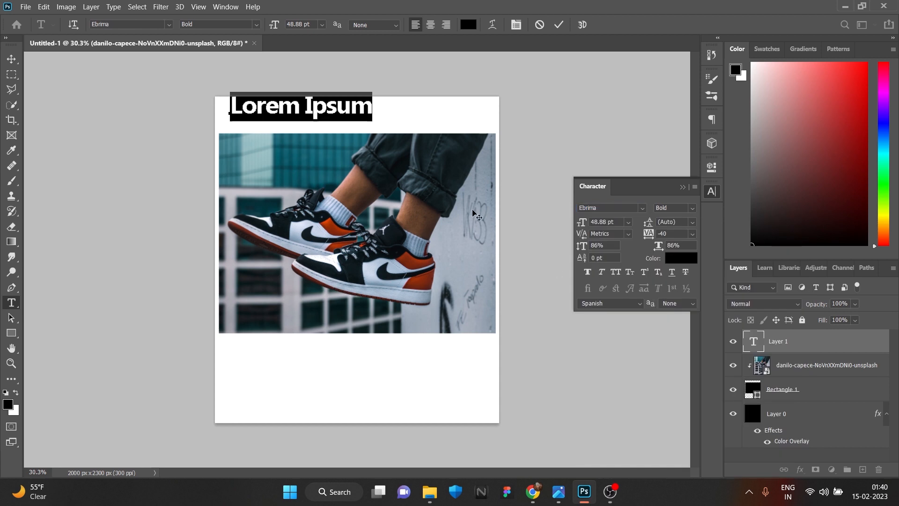
- Enter the widely spaced header text "WORDS ARE TRAVEL" above the photo at 9.88 pt in Segoe UI Emoji
left_click_drag(582, 223, 564, 235)
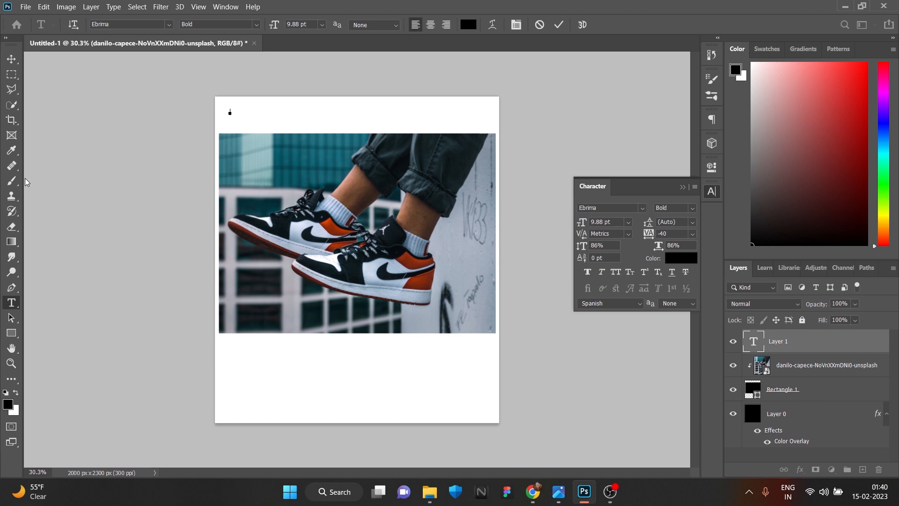
key("Caps_Lock")
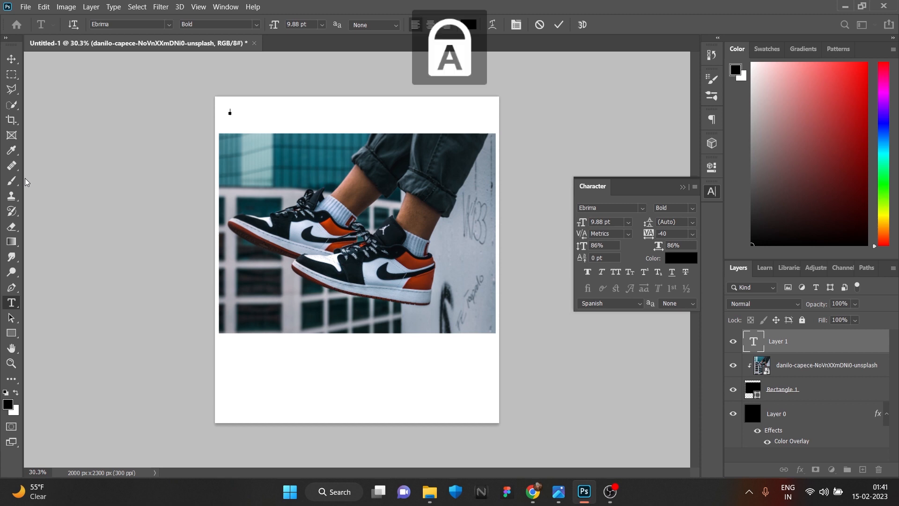
type("NI")
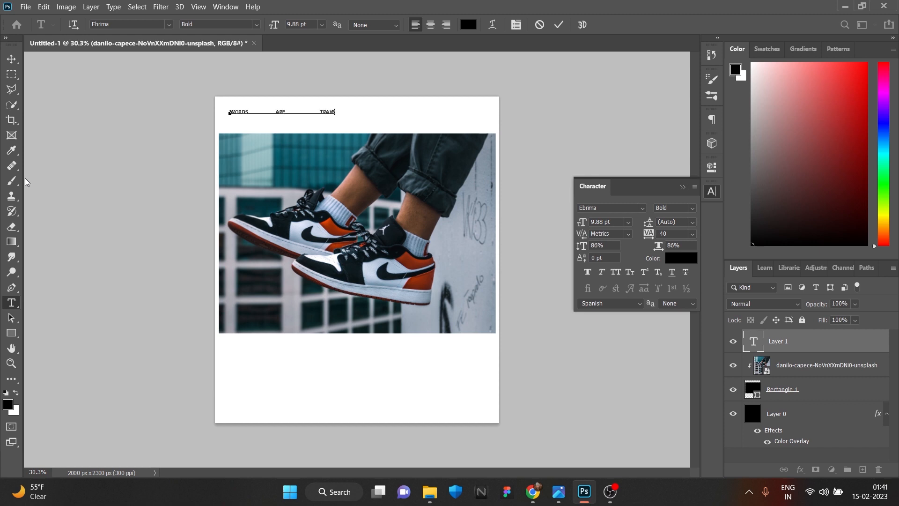
left_click(12, 58)
left_click(642, 208)
left_click(599, 287)
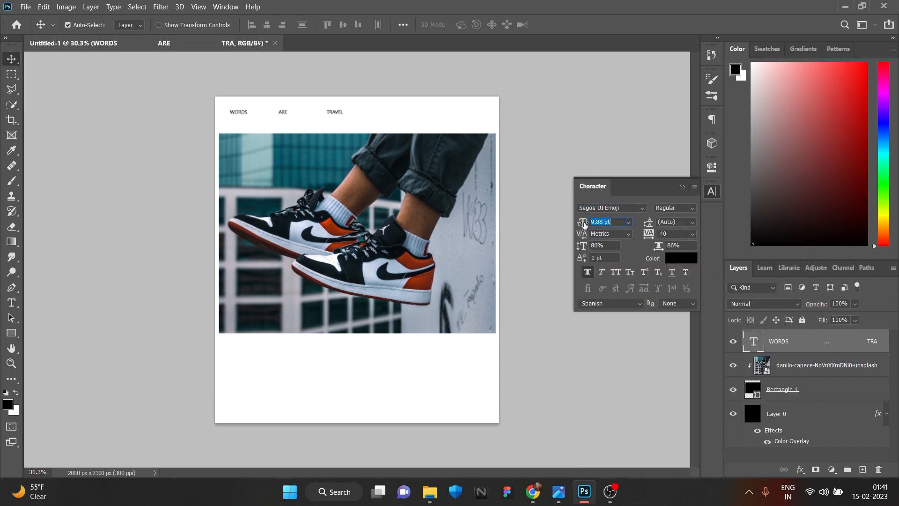
- Align the header text with the photo's left edge and tighten the gaps between its words
left_click_drag(247, 115, 236, 116)
key("t")
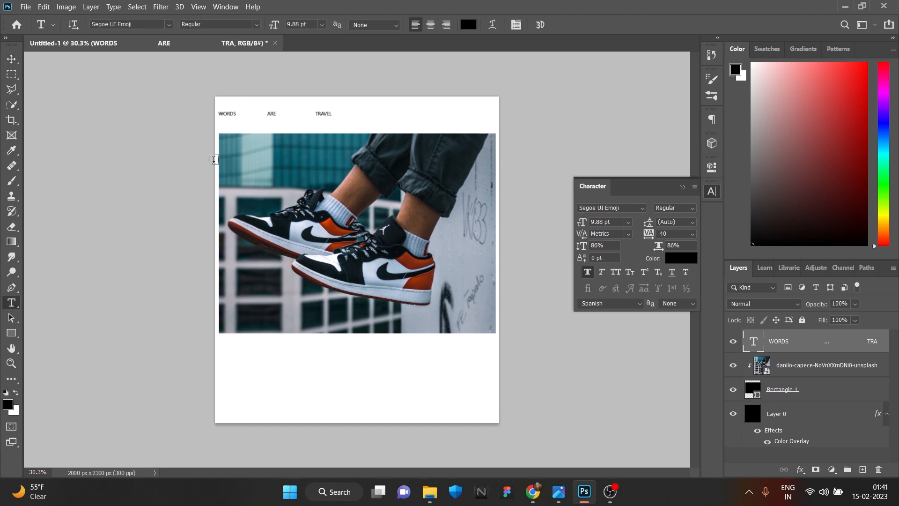
left_click(260, 114)
key("ctrl+Return")
key("v")
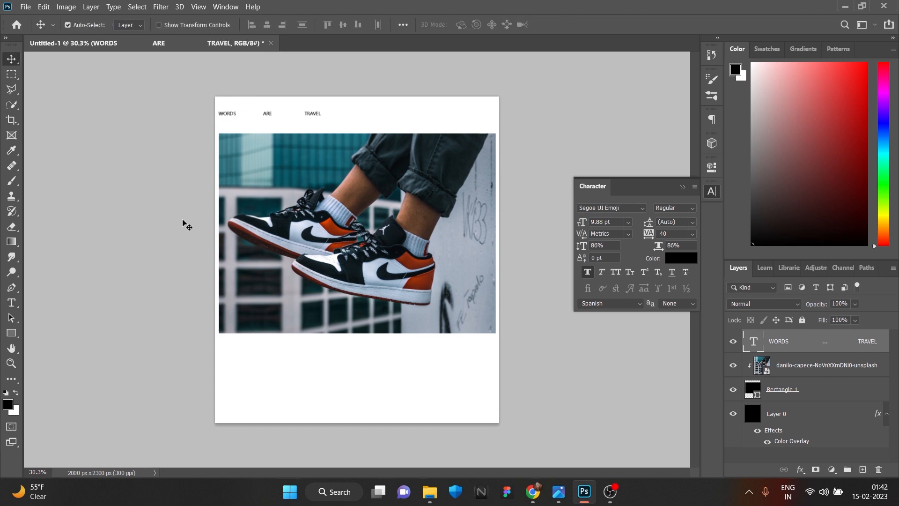
- Draw a thin vertical rectangle about 5 by 293 px beside TRAVEL and fill it with the rust red sampled from the shoe
left_click(11, 330)
left_click_drag(344, 107, 344, 145)
left_click(354, 129)
left_click(481, 185)
left_click(546, 235)
left_click(692, 257)
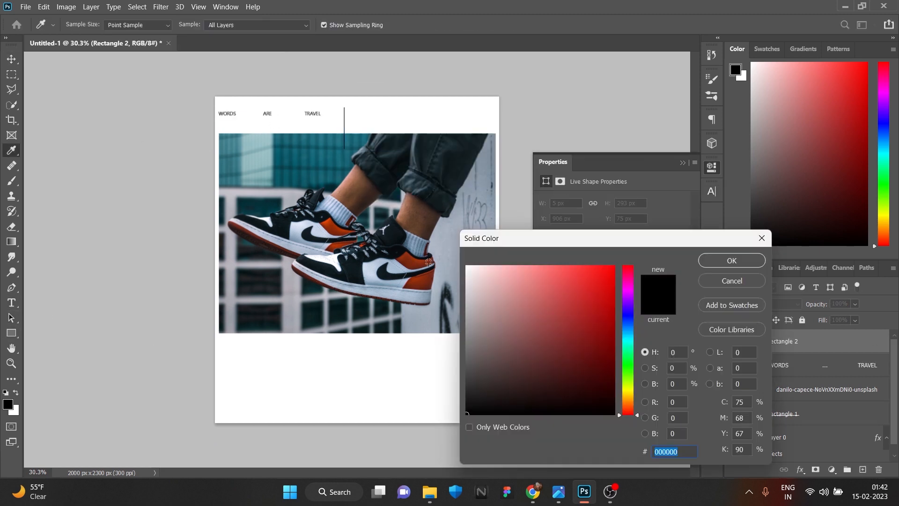
left_click(423, 273)
left_click(732, 260)
left_click(683, 163)
key("v")
- Duplicate the thin red line, rotate the copy -90 degrees and position it across the original to form a cross
scroll(354, 129, "up", 3)
key("ctrl+j")
key("ctrl+t")
left_click_drag(356, 131, 382, 81)
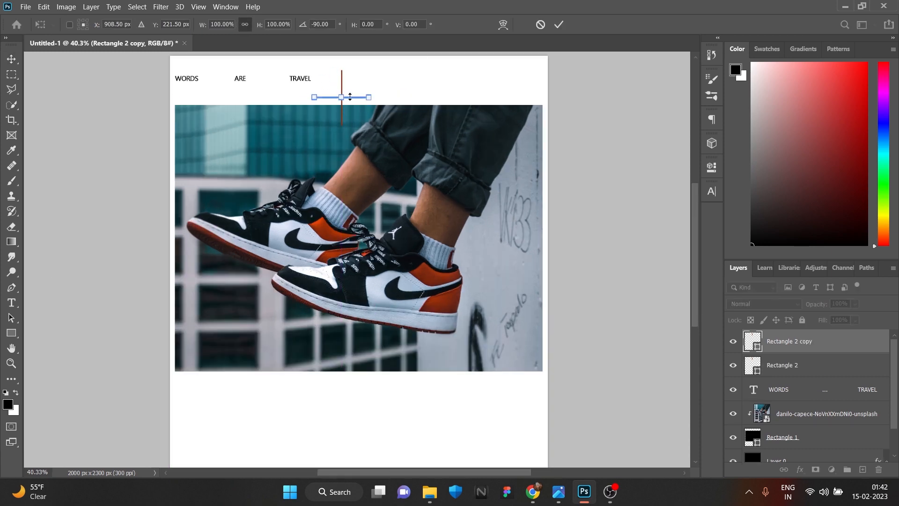
scroll(348, 97, "up", 2)
scroll(348, 100, "down", 2)
scroll(344, 115, "up", 6)
left_click_drag(346, 138, 345, 122)
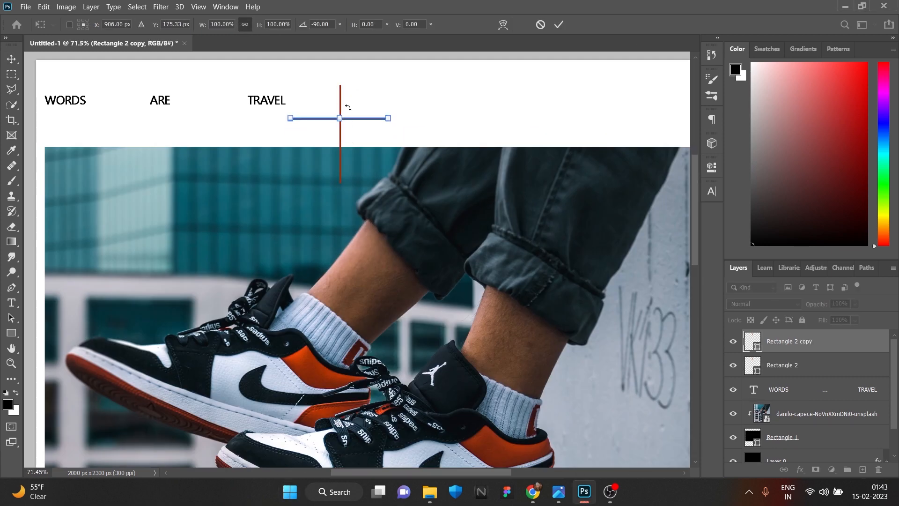
key("Return")
left_click(349, 109)
- Scale the "WORDS ARE TRAVEL" header text to 96.59%
scroll(346, 111, "down", 4)
scroll(368, 190, "up", 2)
scroll(370, 196, "down", 1)
left_click(302, 84)
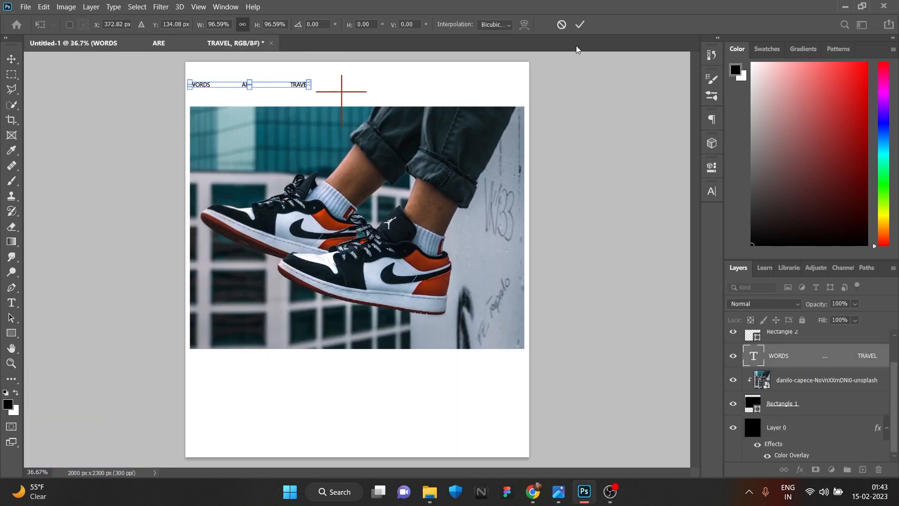
- Add the date text "15/02/2023" on the far side of the red cross and line it up with the header
key("t")
left_click(404, 90)
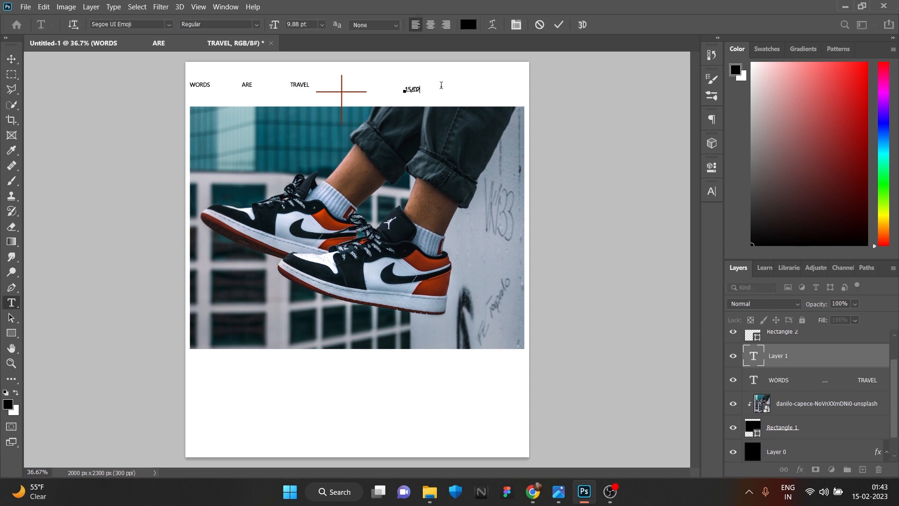
left_click(11, 59)
left_click_drag(420, 91, 434, 86)
- Add the text "ORES_002" beyond the date and align it with the header row
key("t")
left_click(492, 83)
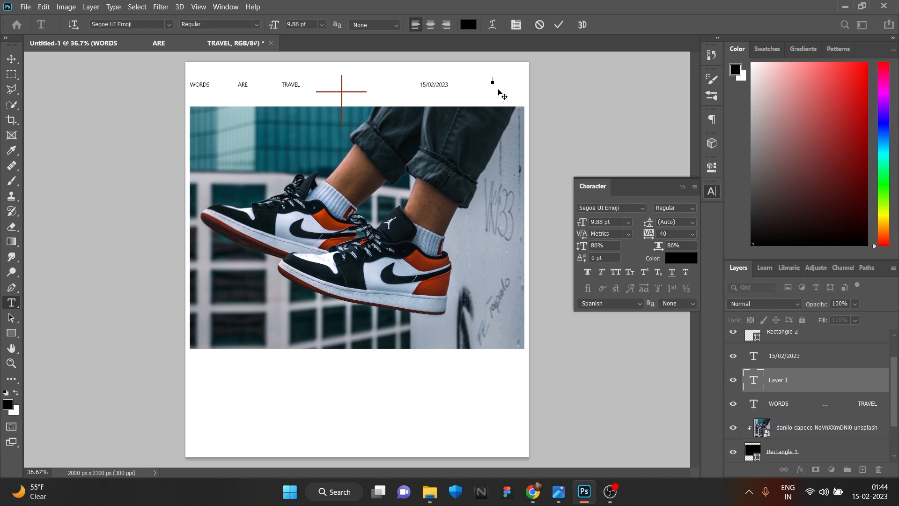
type("ORES_002")
key("ctrl+Return")
key("v")
left_click_drag(501, 83, 500, 88)
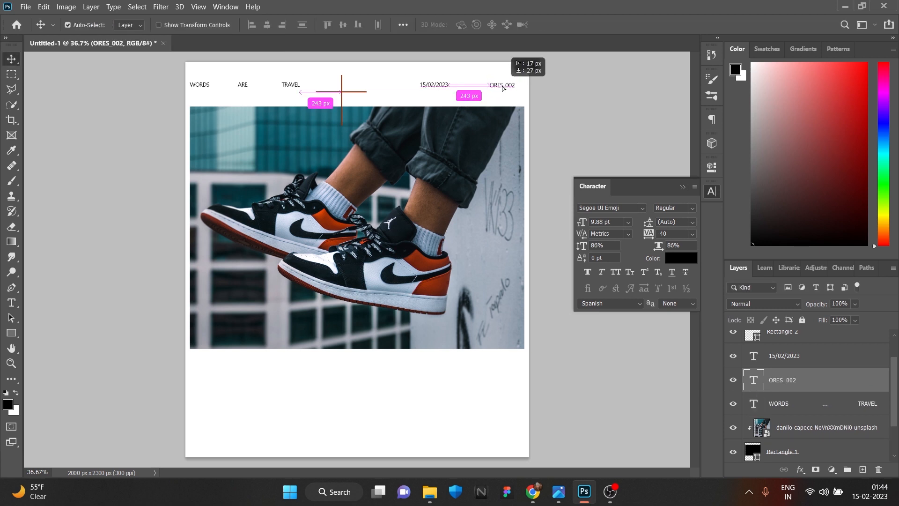
- Draw a circle about 573 px in diameter over the left part of the photo with the Ellipse tool
scroll(500, 88, "down", 1)
right_click(11, 332)
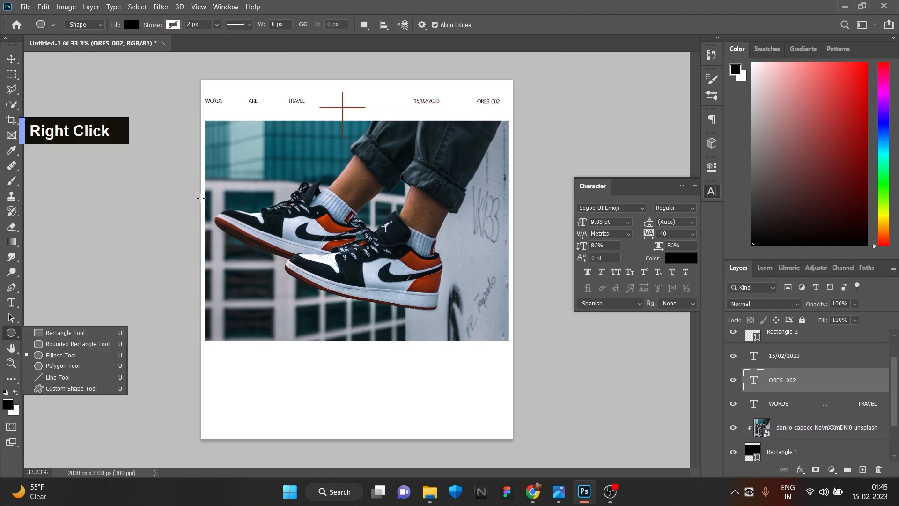
left_click_drag(196, 145, 290, 235)
key("Caps_Lock")
key("ctrl")
key("shift")
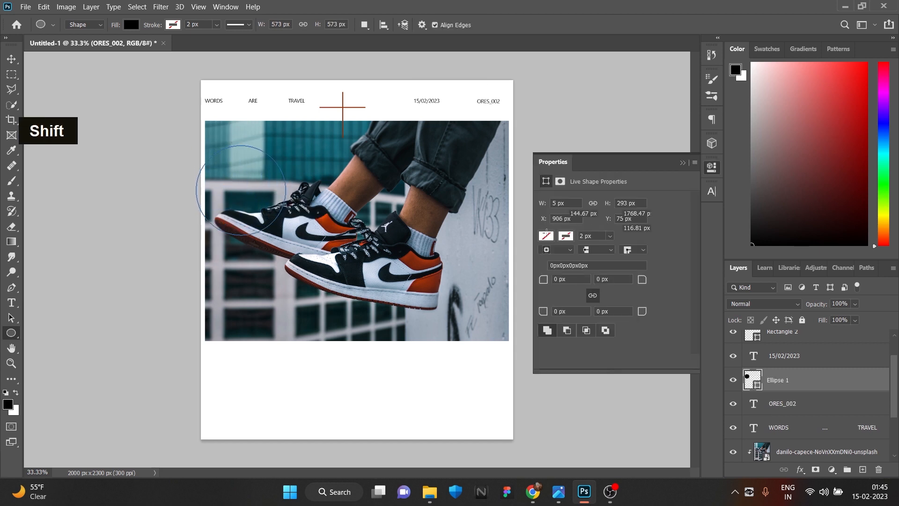
- Fill the circle with the bright orange-red color d03f0e
left_click(545, 255)
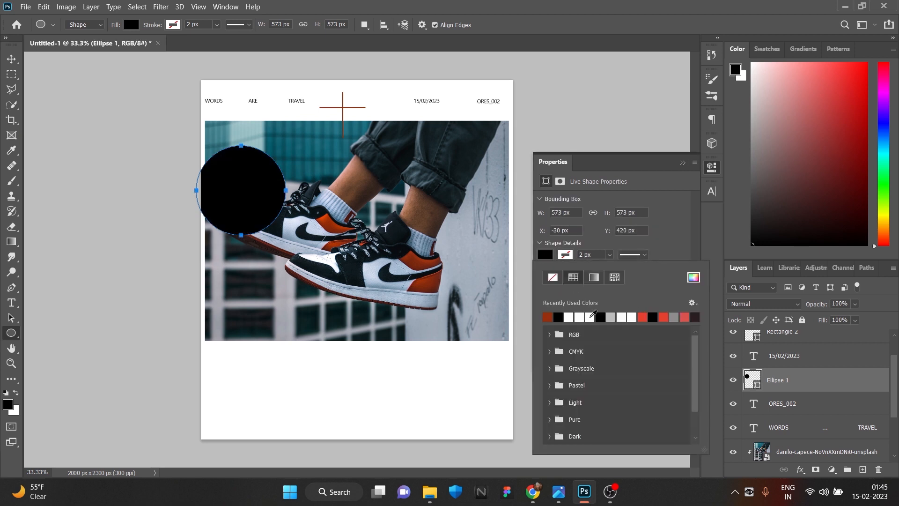
left_click(547, 318)
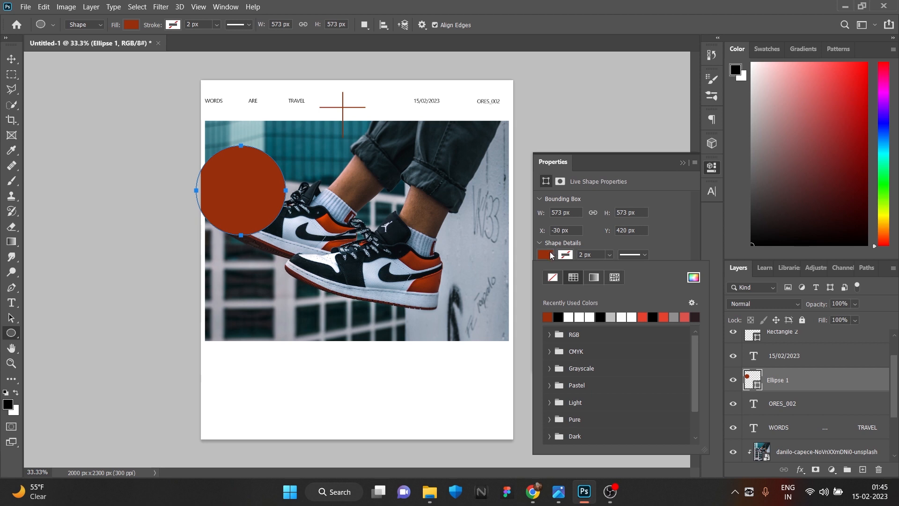
left_click(693, 278)
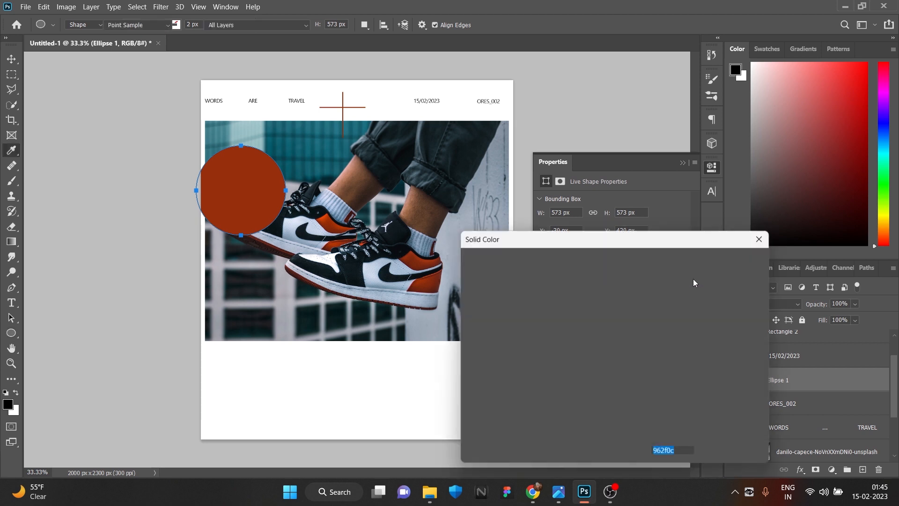
left_click(608, 308)
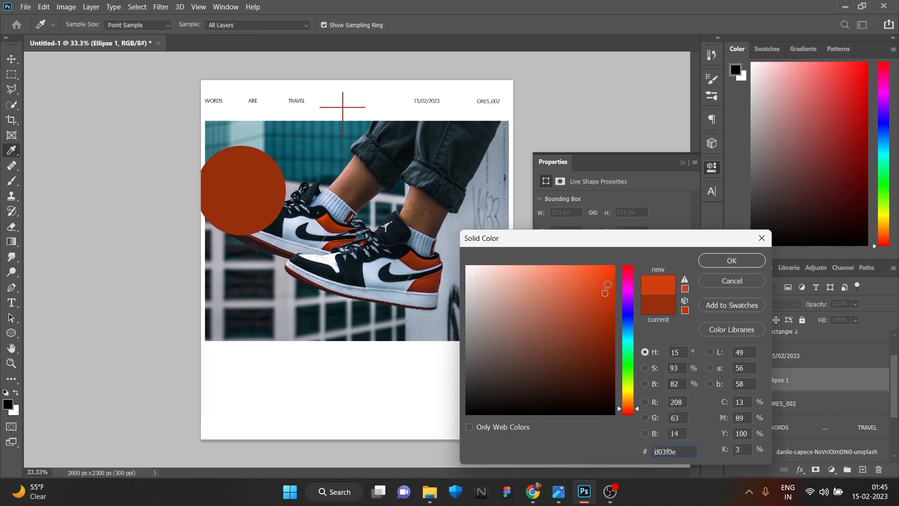
left_click(732, 260)
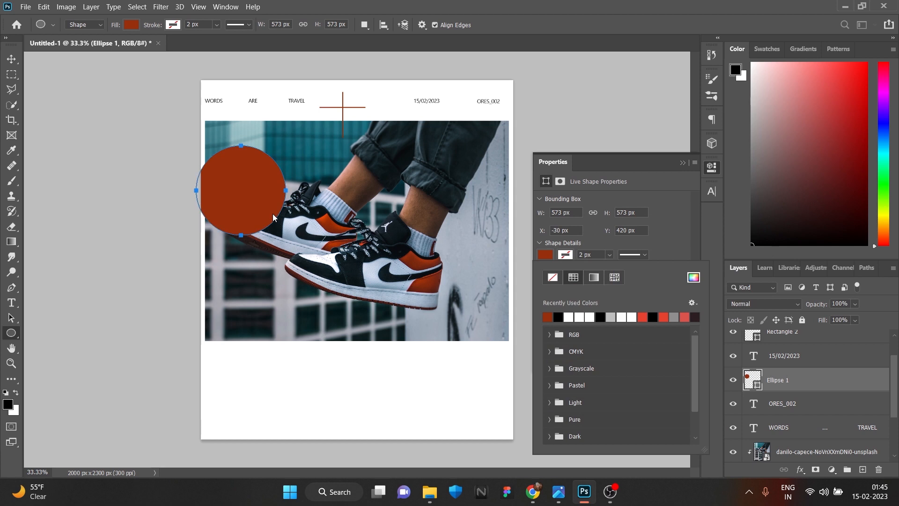
- Move the orange circle to about X -286 px, Y 297 px so only its right half shows on the canvas
left_click(10, 57)
scroll(230, 190, "up", 2)
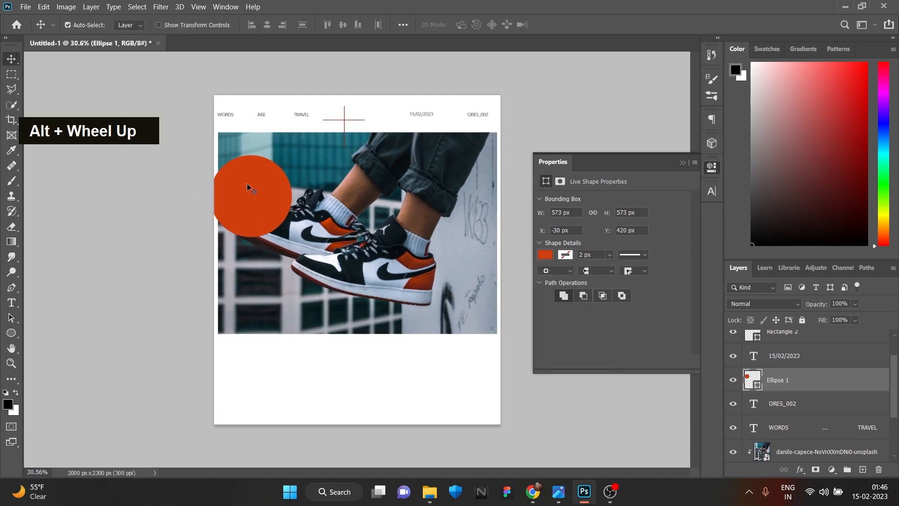
left_click_drag(246, 187, 215, 167)
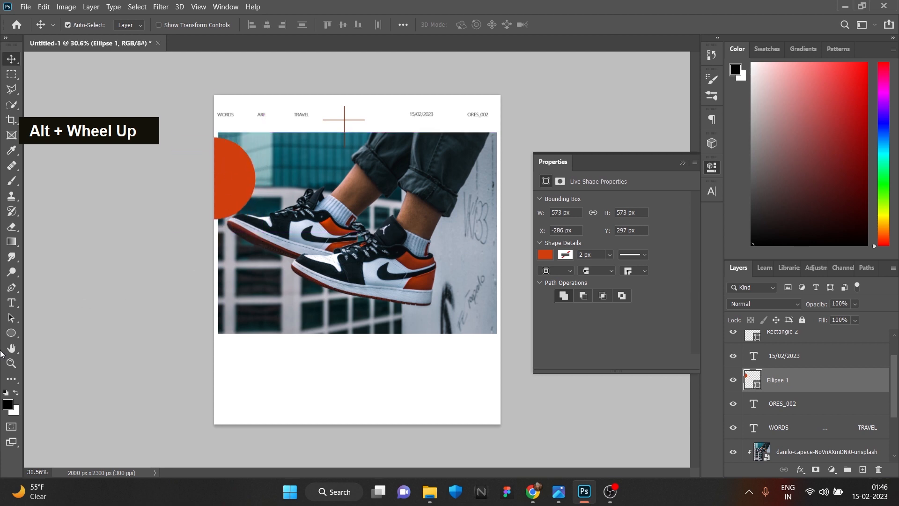
left_click(11, 303)
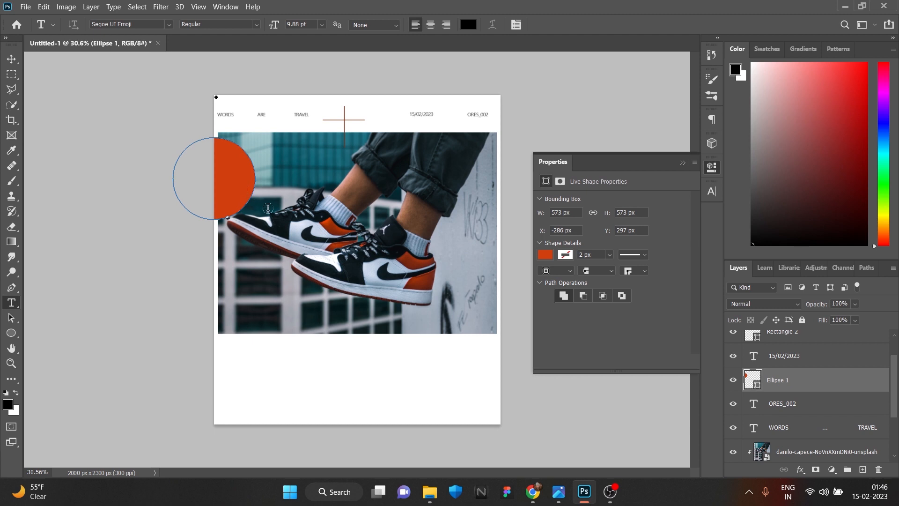
left_click(268, 208)
key("ctrl+z")
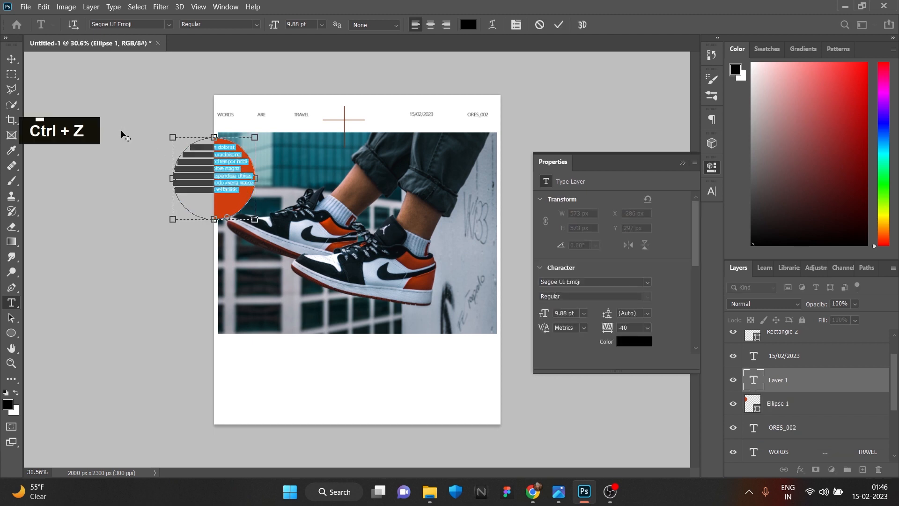
key("BackSpace")
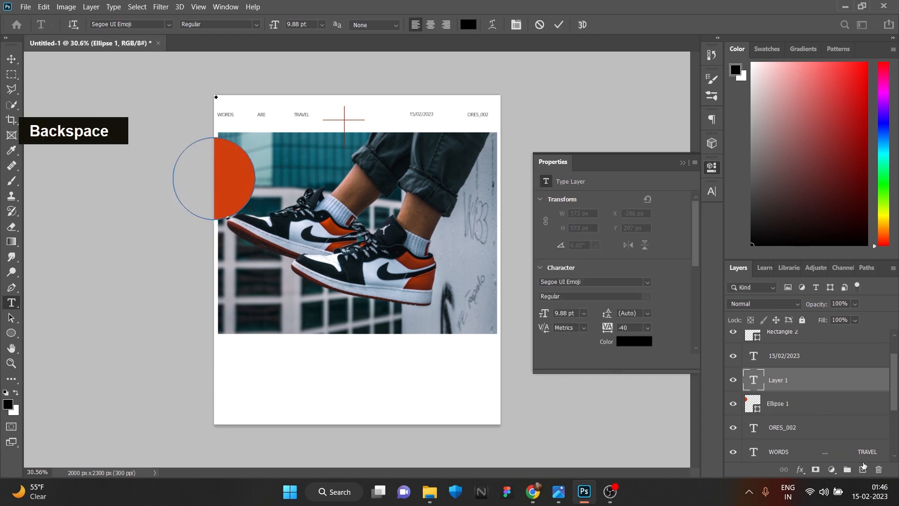
left_click(878, 470)
left_click(416, 192)
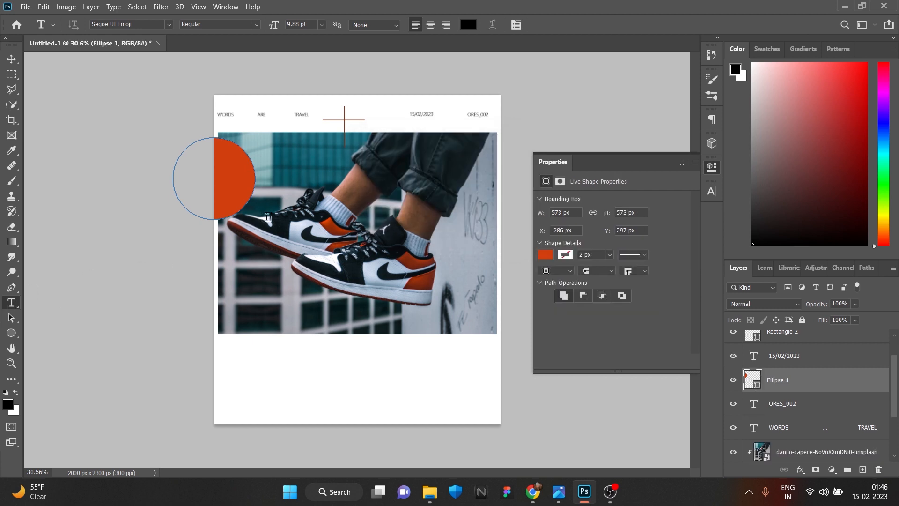
- Start a new text on the photo beside the orange circle and format it as Futura Bold at 72.88 pt
left_click(267, 196)
left_click(682, 163)
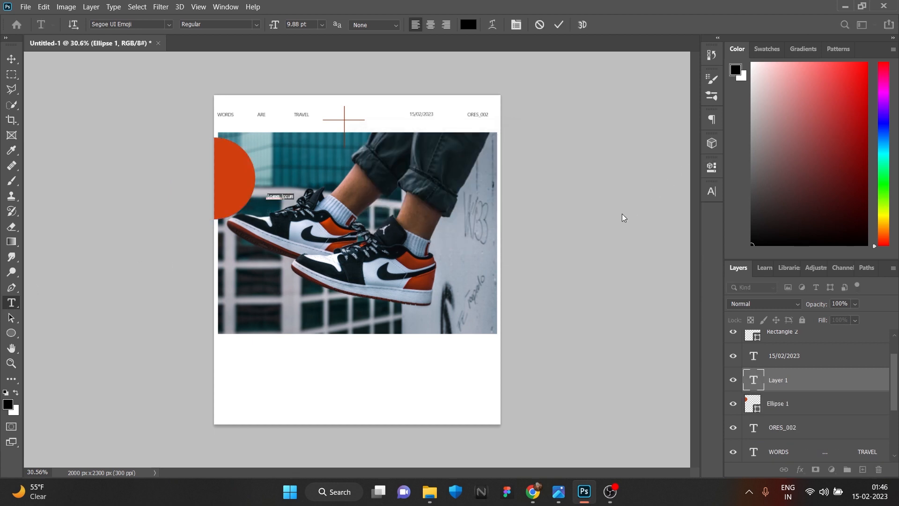
left_click(711, 190)
left_click(641, 209)
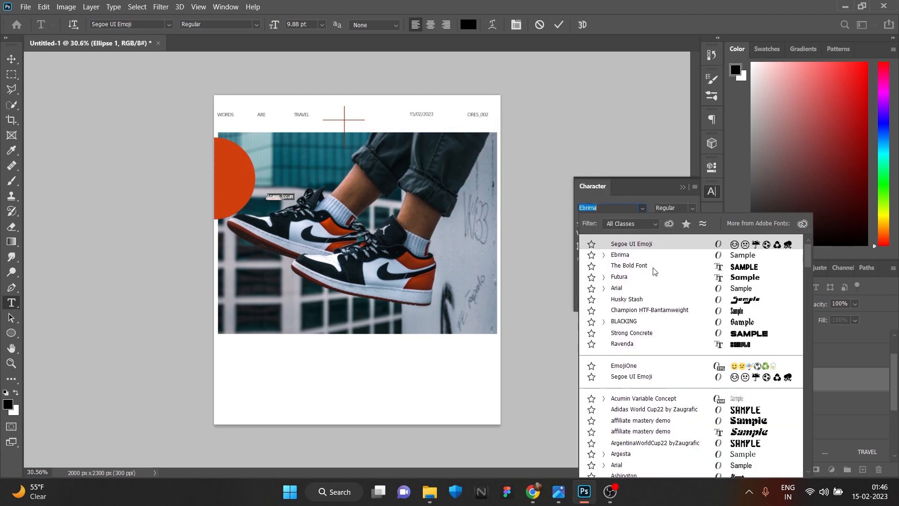
left_click(629, 266)
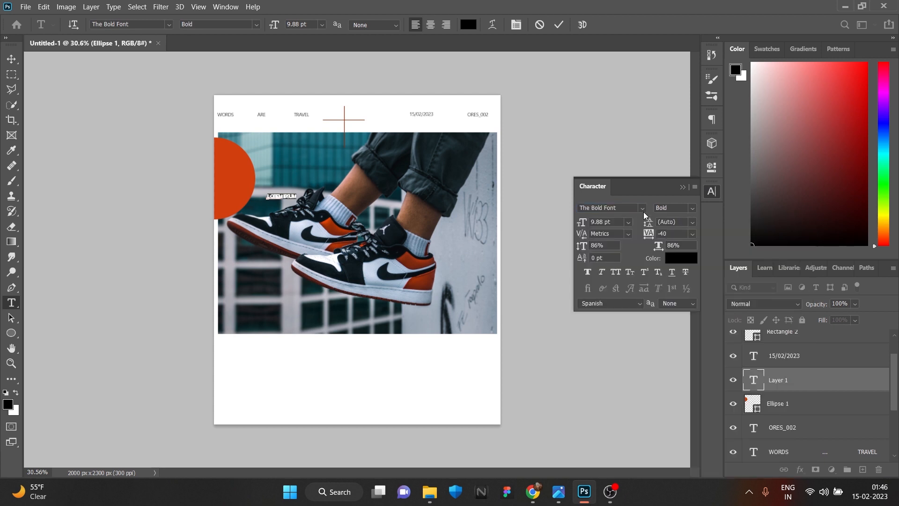
left_click(643, 209)
left_click(654, 254)
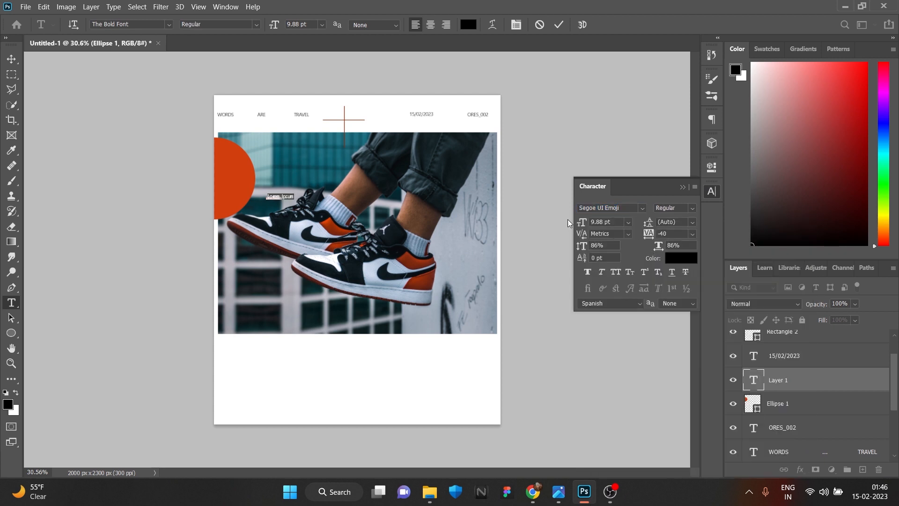
left_click_drag(583, 224, 620, 226)
left_click(642, 208)
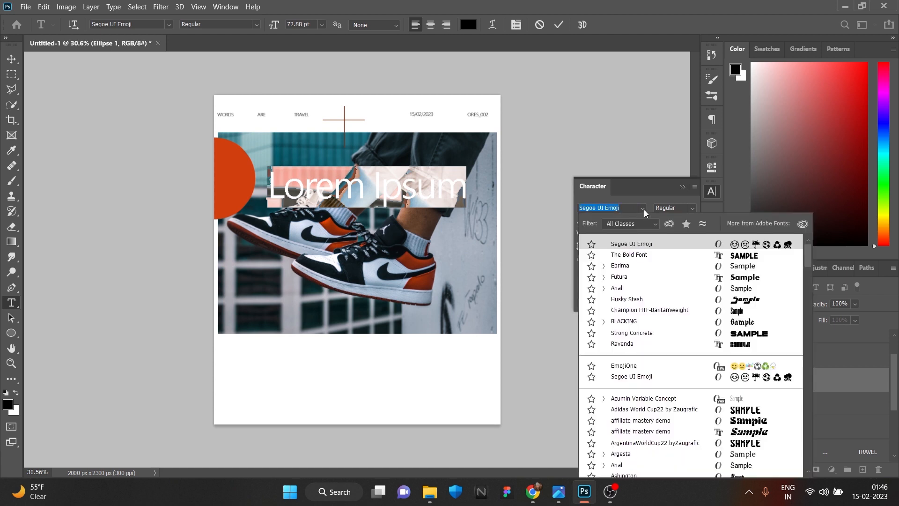
left_click(674, 278)
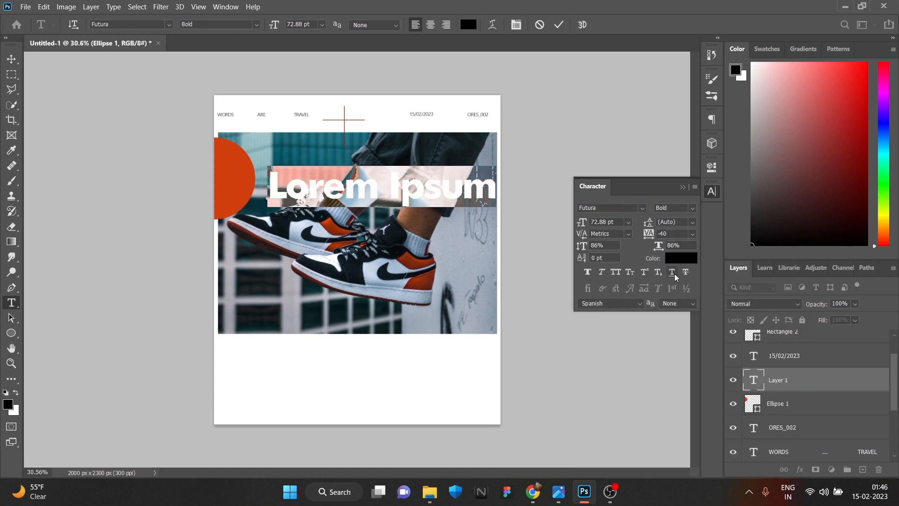
- Replace the placeholder text with "AIR" and commit the text layer
key("BackSpace")
key("BackSpace")
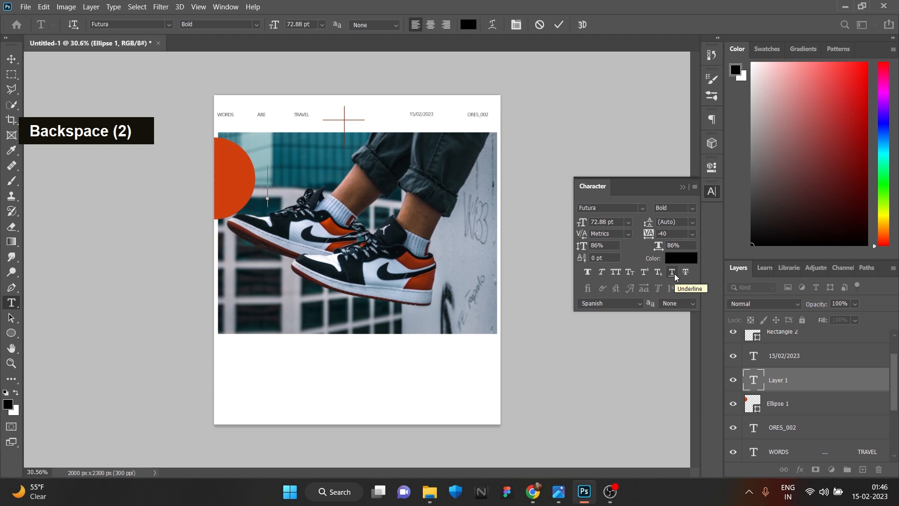
type("AIR")
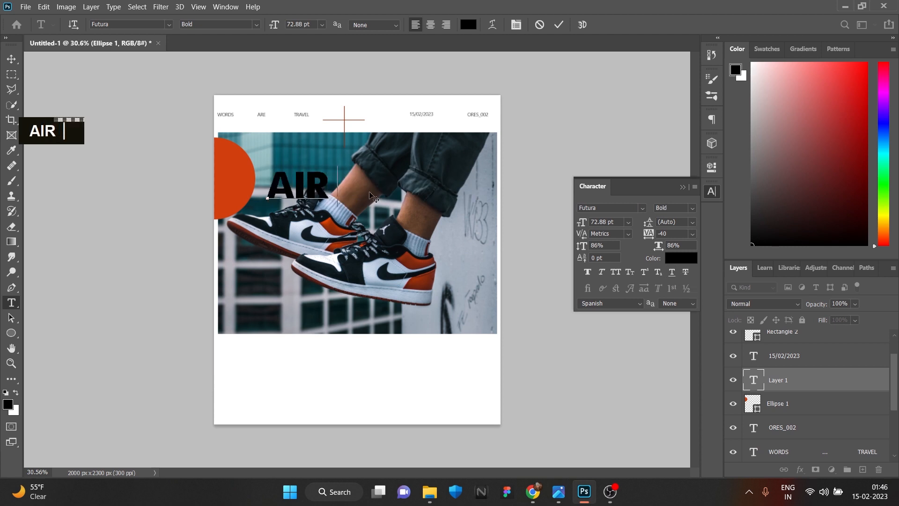
left_click(12, 59)
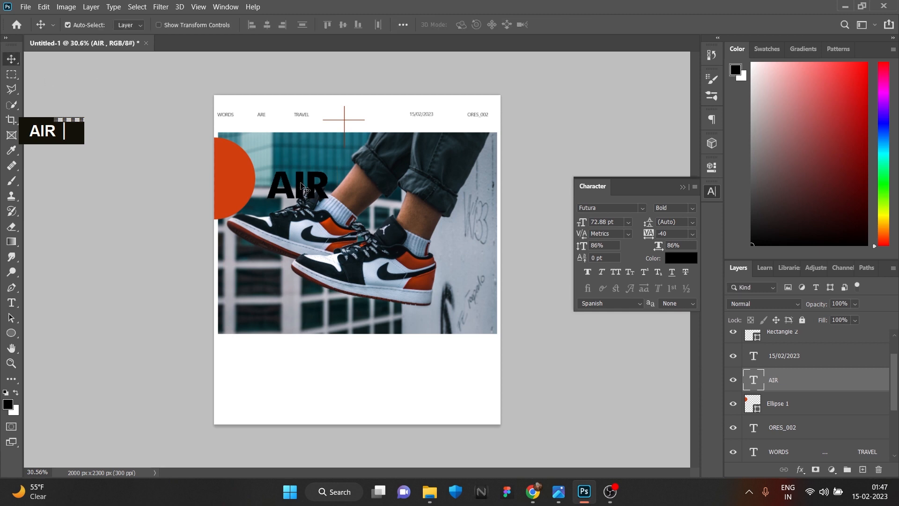
- Move the AIR title so it overlaps the orange circle and colour it white
left_click_drag(303, 186, 259, 177)
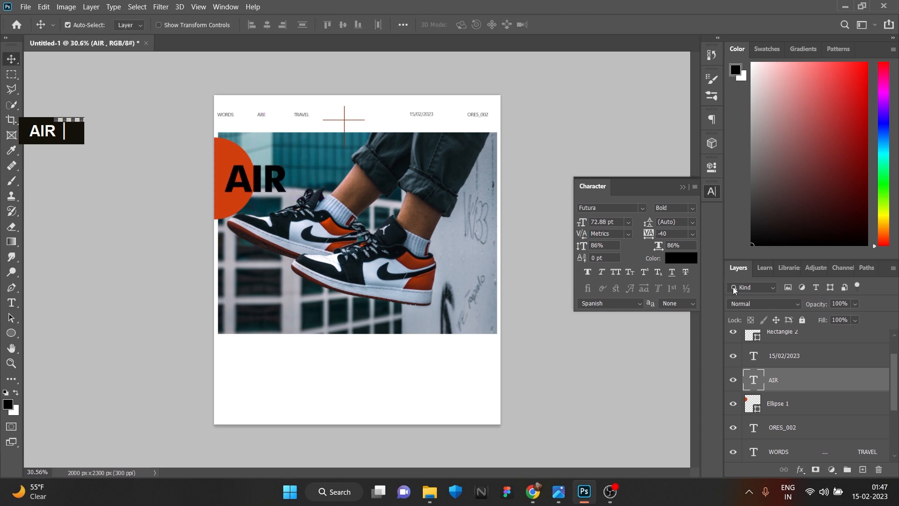
left_click(682, 258)
left_click(471, 265)
left_click(732, 259)
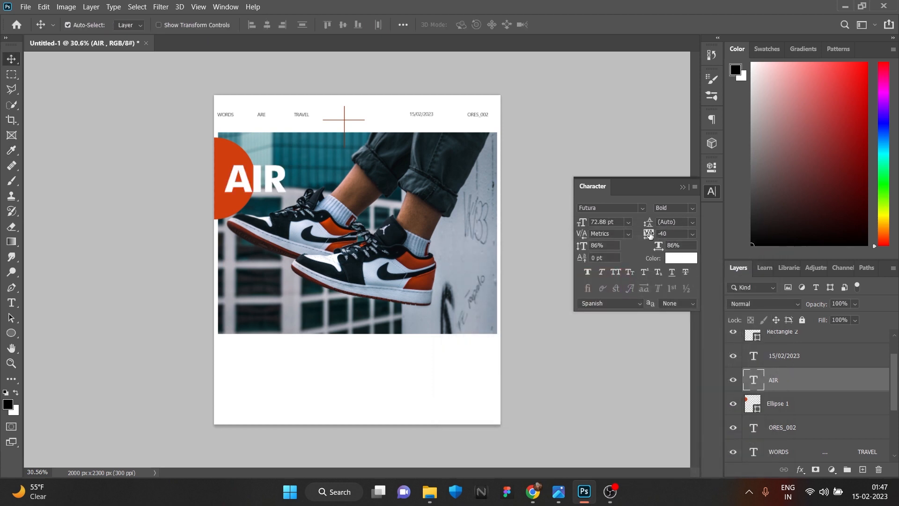
- Set the AIR title in The Bold Font with 74% vertical scale, 82% horizontal scale and -60 tracking
left_click(642, 207)
left_click(645, 265)
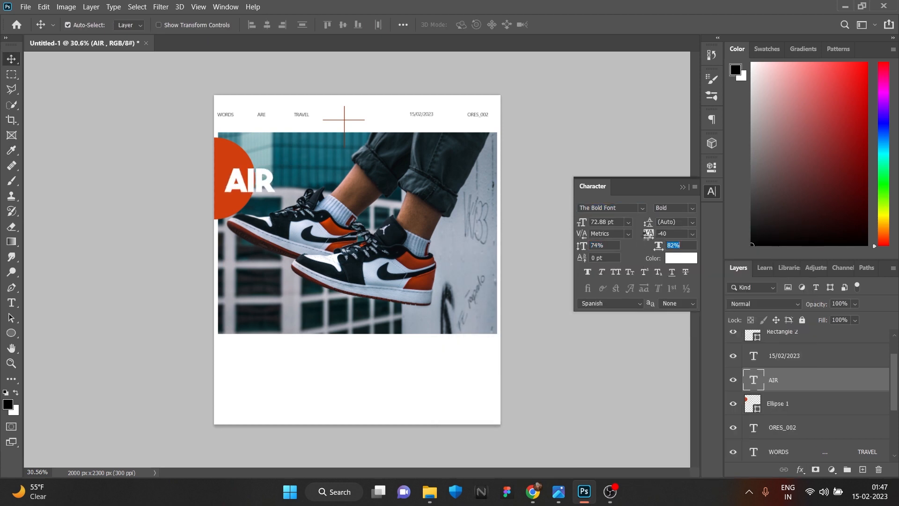
left_click_drag(646, 235, 644, 236)
- Add "JORDAN" as a second title line in the same style and place it directly below AIR
left_click(11, 302)
left_click(266, 203)
type("JORDAN")
left_click(11, 59)
left_click_drag(332, 194, 291, 211)
- Tighten the gap between AIR and JORDAN and lower the orange circle behind the title
left_click_drag(246, 188, 246, 190)
scroll(245, 189, "down", 1)
left_click_drag(244, 159, 245, 174)
- Add a small text "for" below JORDAN in the header's 9.88 pt Segoe UI Emoji style
left_click(11, 303)
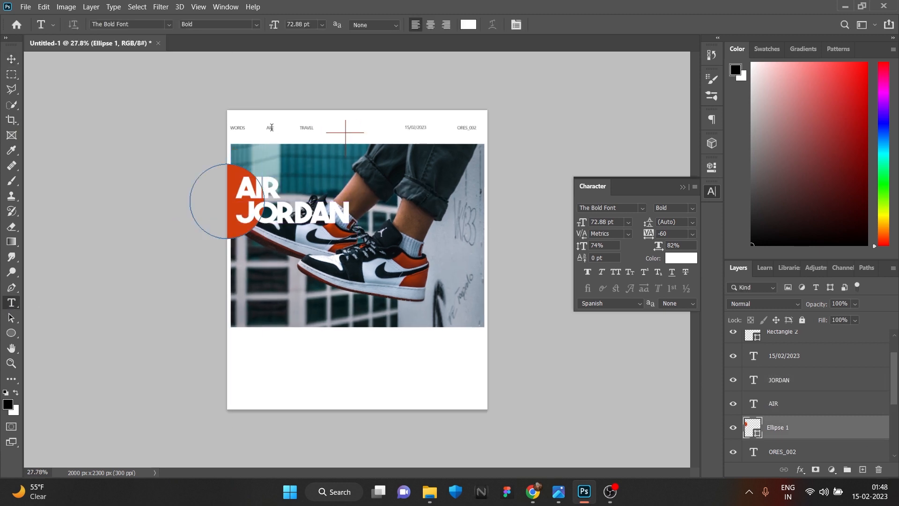
left_click(271, 127)
left_click(12, 318)
key("t")
left_click(258, 241)
- Make the "for" text white at 22.88 pt and place it in front of the circle, just below JORDAN
left_click(681, 259)
left_click(12, 59)
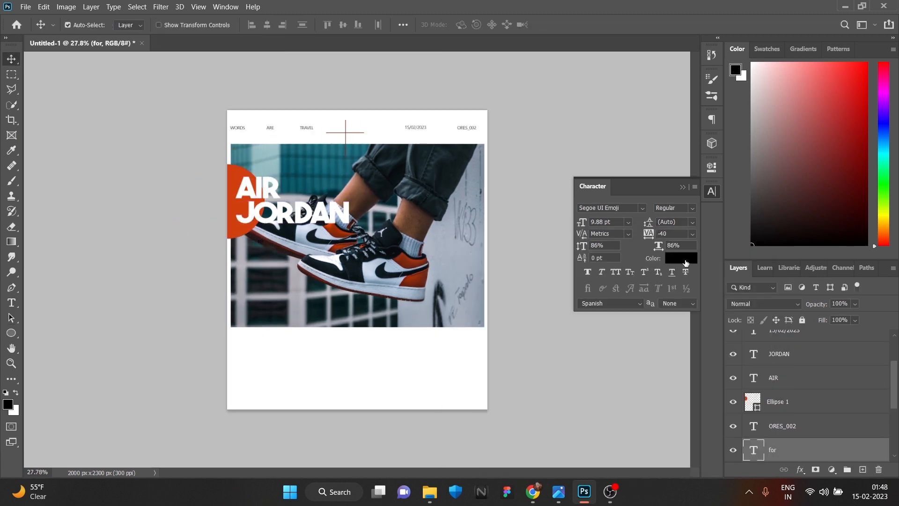
left_click_drag(796, 451, 796, 389)
left_click_drag(266, 228, 243, 232)
- Add "basketball" as a title line below JORDAN, in The Bold Font at 72.88 pt
left_click(11, 303)
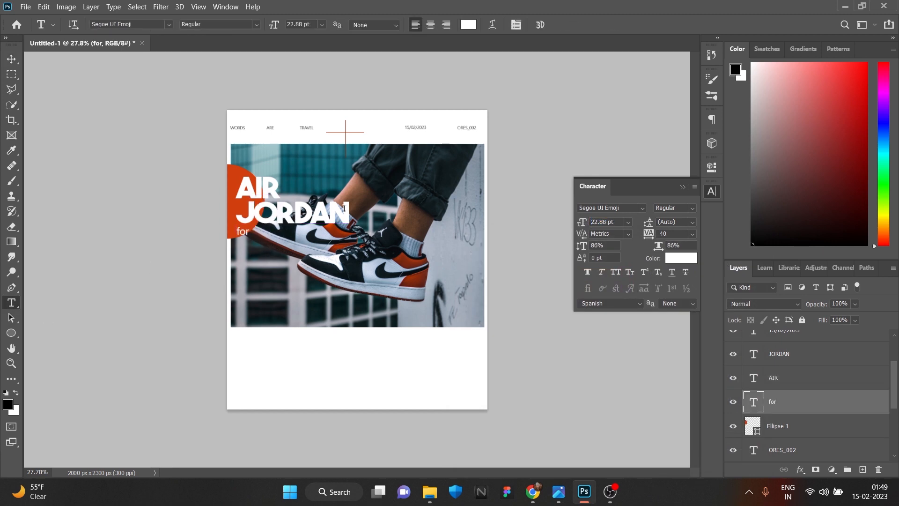
left_click(791, 354)
left_click(254, 256)
type("basketball")
left_click(12, 59)
left_click_drag(313, 250, 305, 241)
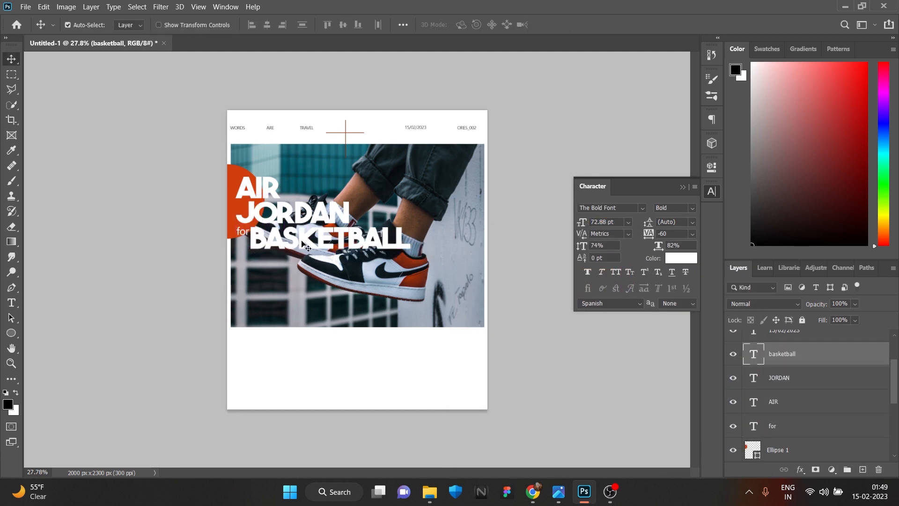
- Arrange AIR, JORDAN and BASKETBALL as a left-aligned stack with "for" to the right of JORDAN
left_click_drag(246, 232, 237, 232)
left_click_drag(283, 248, 276, 248)
left_click_drag(258, 189, 264, 189)
left_click_drag(253, 238, 253, 246)
left_click_drag(235, 231, 326, 232)
left_click_drag(341, 245, 338, 237)
left_click_drag(264, 189, 259, 189)
left_click_drag(251, 210, 238, 188)
scroll(323, 243, "up", 5)
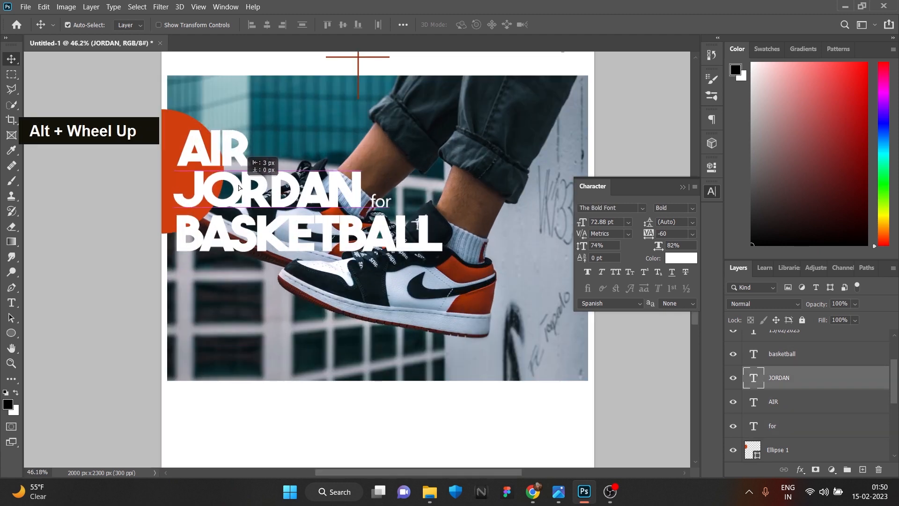
- Reduce the BASKETBALL, JORDAN and AIR title lines to 50.88 pt each
left_click(290, 231)
left_click_drag(581, 222, 572, 223)
left_click(290, 192)
left_click_drag(580, 223, 570, 223)
left_click(213, 157)
left_click_drag(581, 223, 571, 223)
- Close up the spacing between the three title lines and move "for", at 12.88 pt, beside the end of JORDAN
left_click_drag(219, 194, 221, 180)
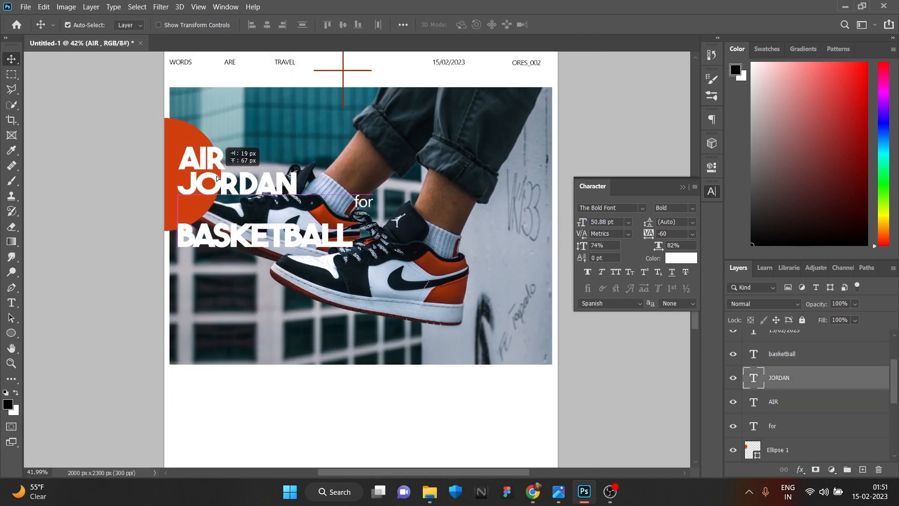
left_click_drag(224, 234, 223, 210)
left_click_drag(212, 155, 210, 149)
left_click_drag(207, 177, 207, 171)
left_click_drag(224, 211, 224, 205)
left_click_drag(363, 202, 312, 185)
mouse_move(311, 185)
left_mouse_down()
mouse_move(178, 194)
mouse_move(310, 185)
left_mouse_up()
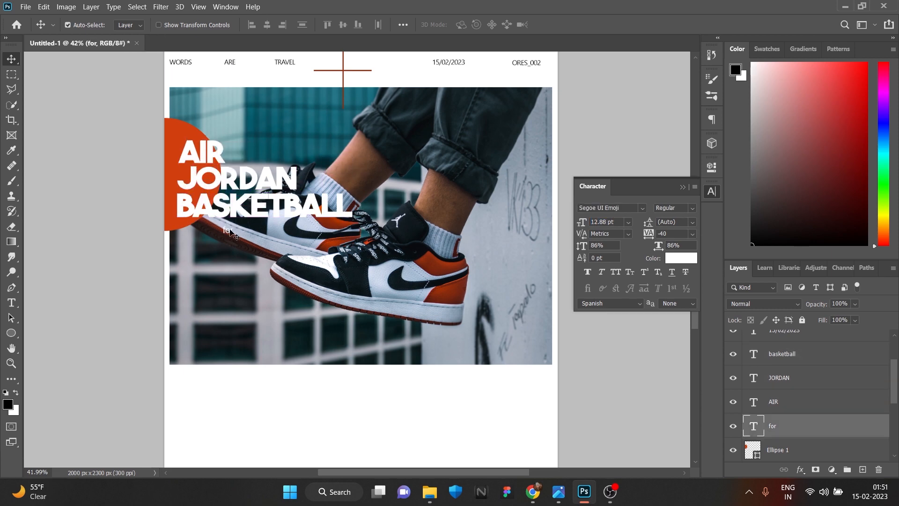
- Try placing an enlarged "for" in front of BASKETBALL, then undo the changes
left_click_drag(233, 234, 183, 204)
scroll(183, 205, "down", 2)
scroll(182, 204, "up", 2)
left_click_drag(582, 223, 588, 225)
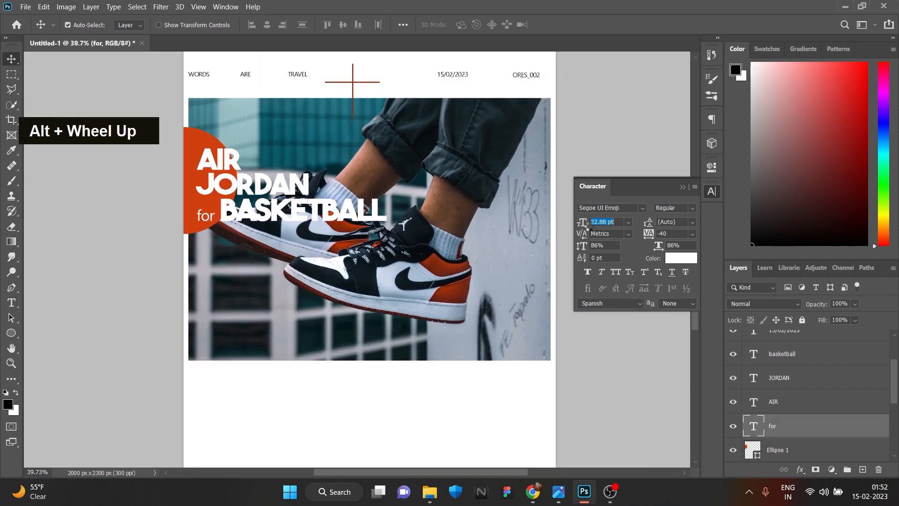
left_click(299, 211)
scroll(300, 210, "down", 4)
key("ctrl+z")
key("ctrl+z")
key("ctrl+z")
key("ctrl+z")
- Place "for" to the right of JORDAN and inspect the left edges of the title lines
left_click_drag(273, 206, 327, 209)
scroll(265, 209, "up", 10)
left_click(186, 151)
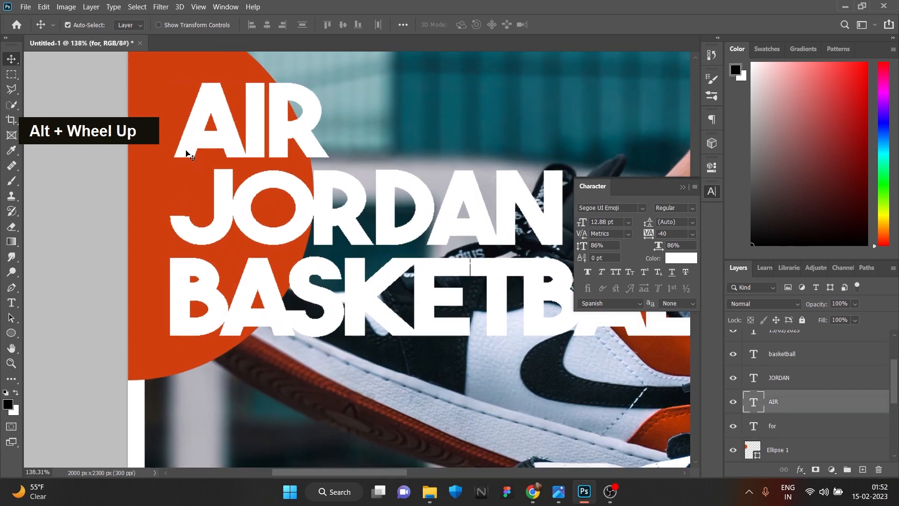
scroll(189, 169, "down", 10)
- Draw a rectangle about 239 by 94 px beside "for", with no fill, a white 2 px stroke and rounded corners
right_click(11, 333)
left_click(53, 334)
left_click_drag(337, 173, 386, 192)
left_click(546, 235)
left_click(565, 236)
left_click(582, 237)
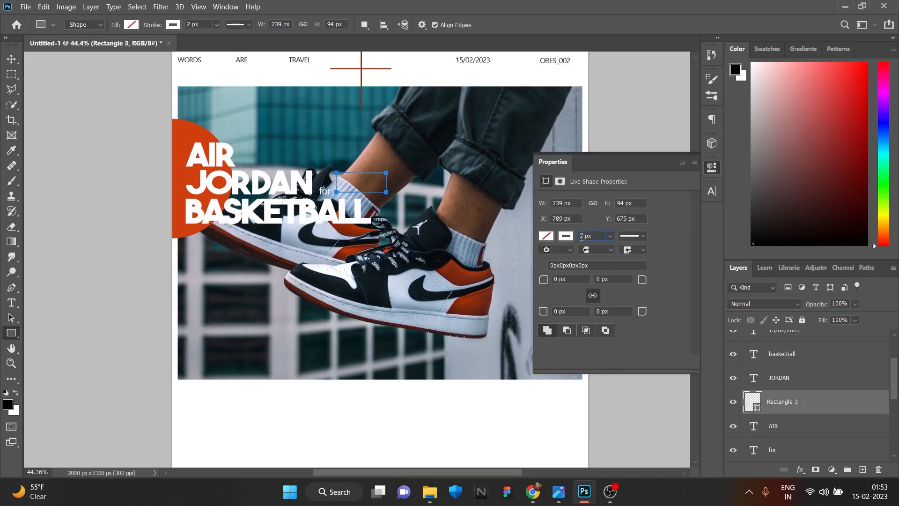
left_click_drag(560, 282, 574, 281)
- Add the text "2023" on the shoe photo below the title
left_click(11, 303)
left_click(359, 183)
left_click(11, 305)
left_click(341, 245)
key("BackSpace")
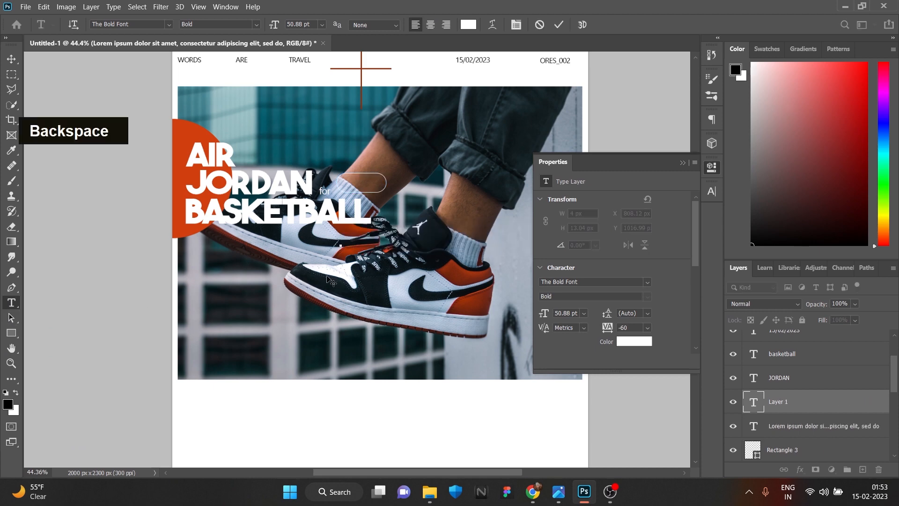
type("2023")
- Set the 2023 text in Segoe UI Emoji Regular at 24.88 pt and place it inside the rounded outline
left_click(711, 194)
left_click(643, 208)
left_click(632, 253)
left_click(642, 208)
left_click(11, 150)
left_click(11, 59)
left_click(642, 208)
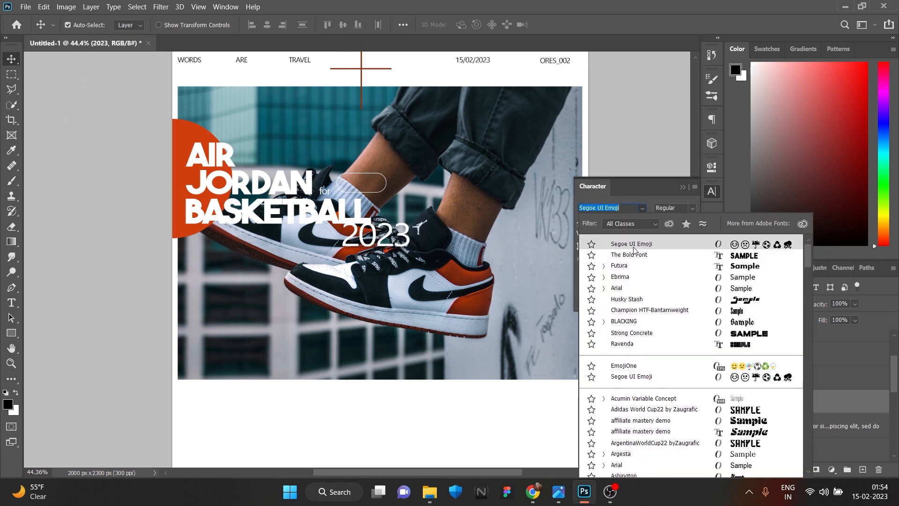
left_click(635, 245)
left_click_drag(582, 222, 569, 222)
left_click_drag(367, 240, 370, 183)
- Draw a thin vertical bar about 8 by 460 px below the title and fill it with the orange-red accent color
scroll(370, 183, "down", 5)
left_click(12, 333)
left_click_drag(298, 241, 299, 301)
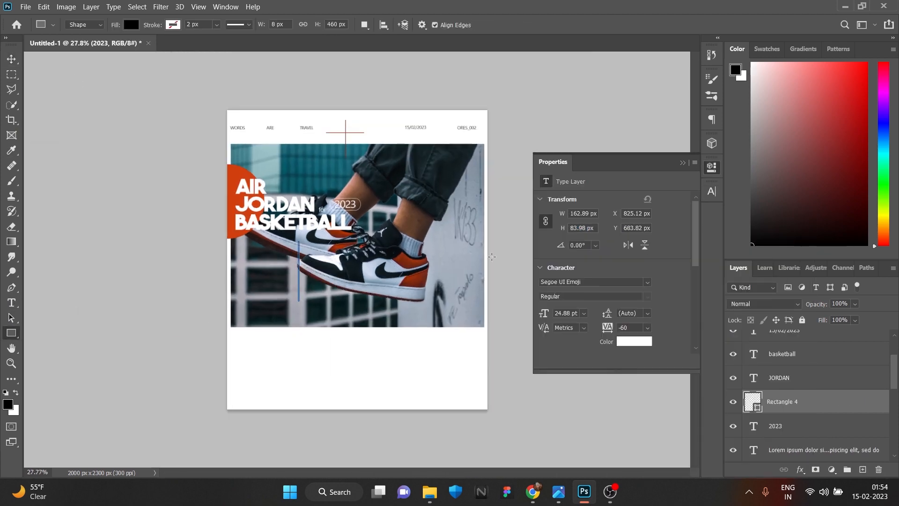
left_click(546, 236)
left_click(547, 270)
left_click(11, 62)
- Duplicate the vertical bar and rotate the copy horizontal to form a cross over the shoe
key("ctrl+j")
key("ctrl+t")
left_click_drag(305, 237, 462, 295)
scroll(330, 265, "up", 7)
key("ctrl+z")
key("Return")
- Duplicate both bars of the cross and place the copy over the photo's lower right edge
scroll(327, 266, "down", 7)
left_click(782, 425, "shift")
right_click(826, 381)
left_click(304, 263, "shift")
key("ctrl+j")
key("ctrl+t")
left_click(580, 25)
scroll(359, 260, "up", 1)
- Add two small text lines, "SNEAKERS" and "FOR MEN", over the photo's upper right area
key("t")
left_click(454, 144)
key("Caps_Lock")
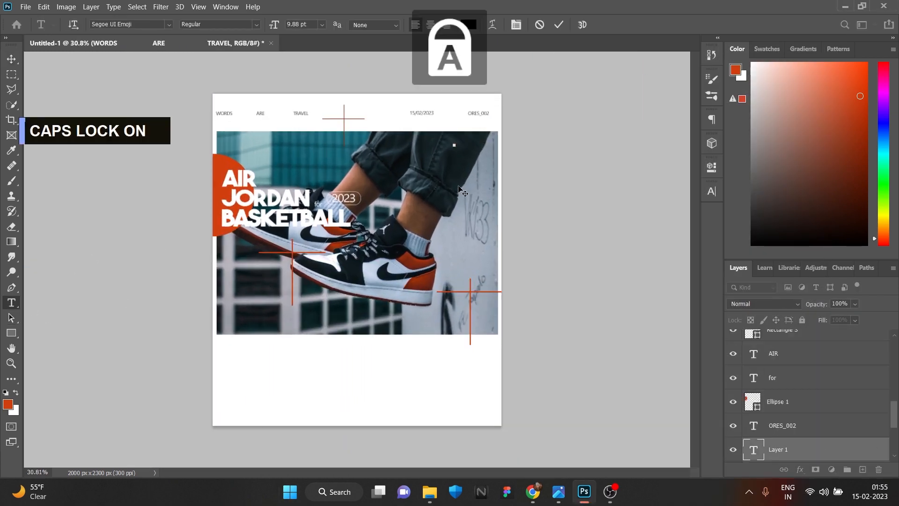
type("SNEAKERS")
left_click(11, 59)
key("t")
left_click(458, 153)
type("FOR MEN")
left_click(11, 59)
- Colour the SNEAKERS and FOR MEN text lines white
left_click(711, 191)
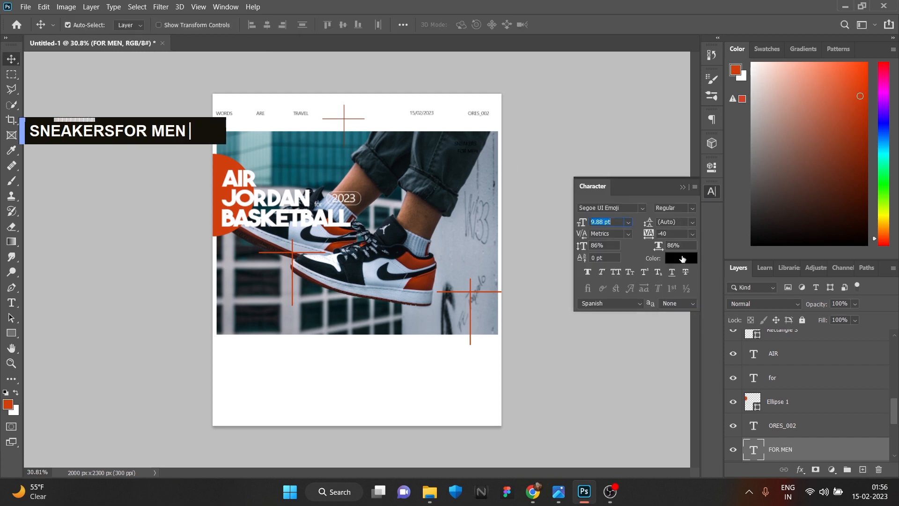
left_click(682, 258)
left_click(466, 266)
left_click(751, 263)
- Try to align SNEAKERS and FOR MEN with each other near the photo's right edge
left_click(468, 86)
left_click_drag(467, 86, 506, 86)
left_click_drag(470, 201, 491, 200)
left_click_drag(481, 188, 483, 188)
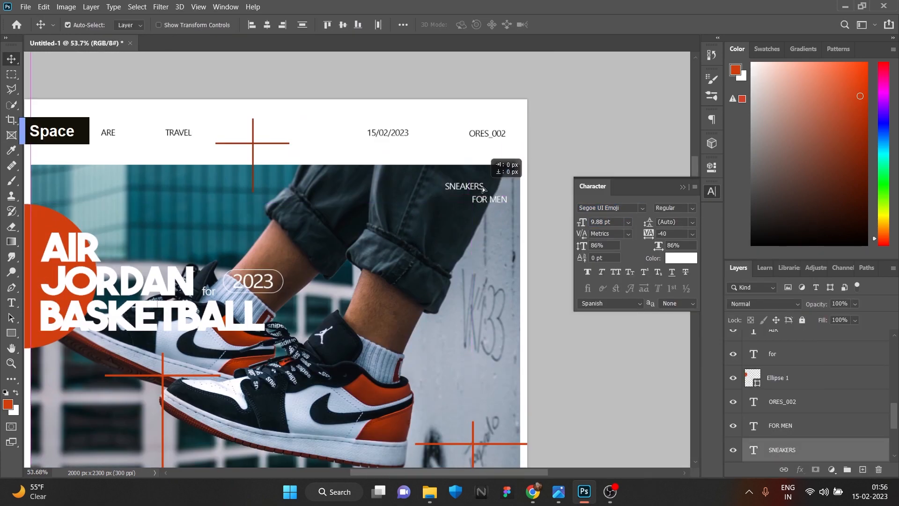
key("ctrl+z")
key("ctrl+z")
key("ctrl+t")
key("Escape")
scroll(796, 398, "up", 5)
scroll(803, 417, "down", 12)
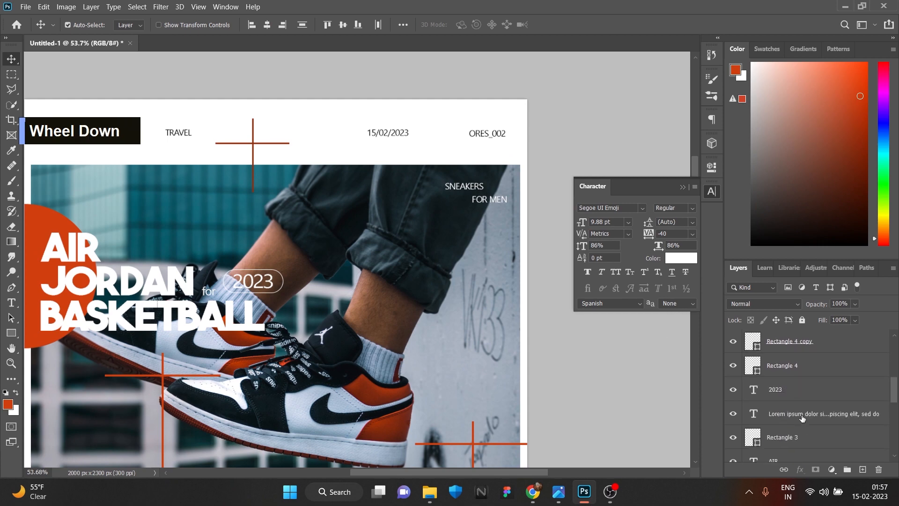
- Undo the edits back to before the SNEAKERS and FOR MEN text lines were added
left_click(796, 438, "ctrl")
key("ctrl+t")
key("ctrl+z")
key("ctrl+z")
key("ctrl+z")
key("ctrl+z")
key("ctrl+z")
key("ctrl+z")
key("ctrl+z")
key("ctrl+z")
key("ctrl+z")
key("ctrl+z")
- Add the text "SNEAKERS" afresh over the trouser leg near the photo's upper right corner
left_click(11, 302)
left_click(465, 190)
type("SNEAKERS")
left_click(11, 59)
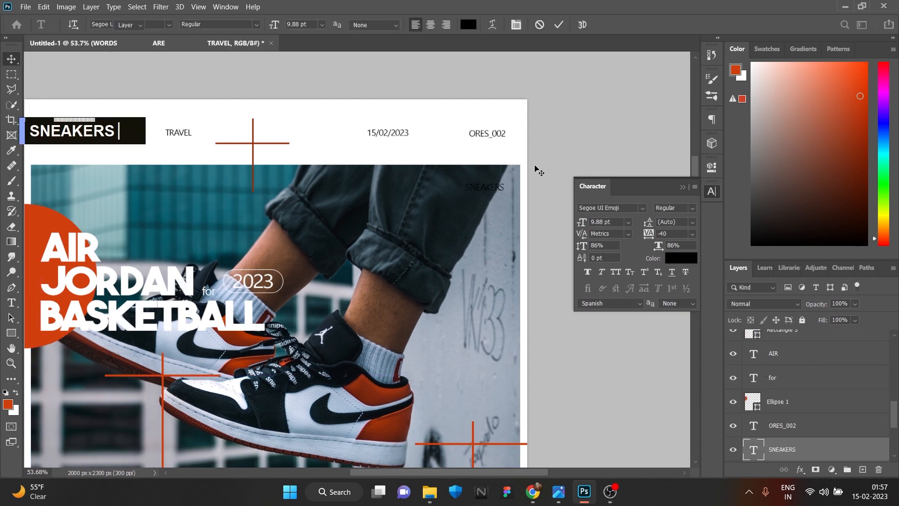
- Shift the SNEAKERS text slightly on the trouser leg and colour it with the orange sampled from the circle
left_click(681, 258)
left_click(751, 263)
mouse_move(503, 190)
left_mouse_down()
mouse_move(508, 184)
mouse_move(495, 190)
left_mouse_up()
left_click(682, 258)
left_click(66, 281)
left_click(731, 260)
- Add the text "FOR MEN" directly beneath SNEAKERS near the photo's upper right corner
left_click(11, 302)
left_click(487, 181)
left_click(487, 207)
key("BackSpace")
type("FOR MEN")
left_click(11, 59)
scroll(497, 215, "down", 5)
scroll(497, 197, "up", 10)
- Change the orange SNEAKERS and FOR MEN text colour to white
left_click(681, 257)
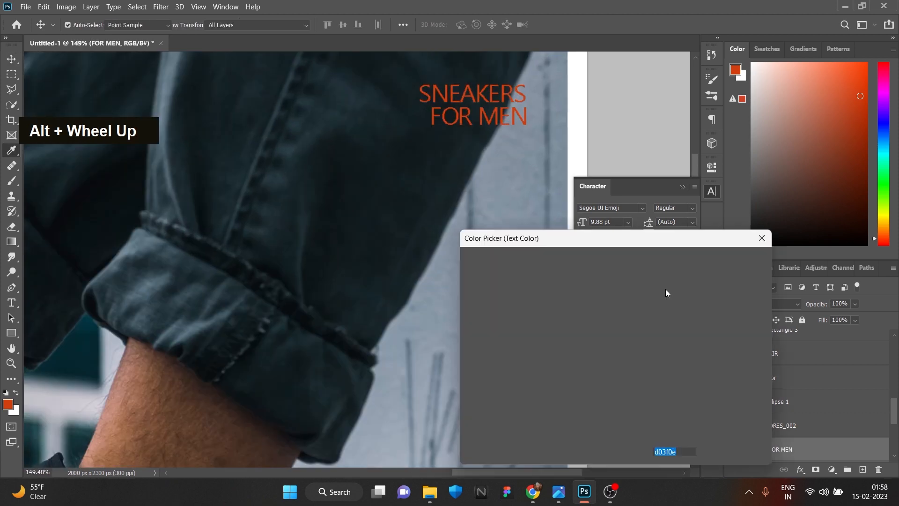
left_click(469, 257)
left_click(745, 261)
- Reduce the SNEAKERS and FOR MEN lines to 5.88 pt and stack them right-aligned near the photo's upper right corner
left_click_drag(582, 221, 579, 221)
scroll(499, 154, "up", 5)
left_click_drag(445, 118, 492, 117)
left_click(487, 139)
left_click_drag(582, 222, 579, 222)
left_click_drag(479, 140, 522, 137)
scroll(517, 145, "down", 10)
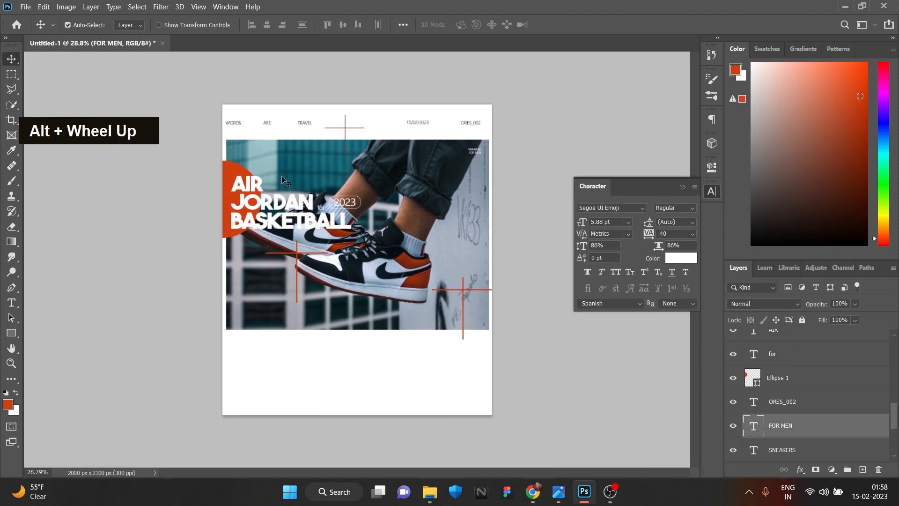
- Draw a pill-shaped white outline about 263 × 89 px with 44.5 px corners and no fill beneath the BASKETBALL title
left_click(11, 332)
mouse_move(427, 305)
left_mouse_down()
mouse_move(462, 317)
mouse_move(335, 246)
mouse_move(267, 277)
mouse_move(268, 242)
left_mouse_up()
left_click(11, 59)
left_click_drag(543, 280, 587, 293)
left_click(546, 236)
left_click(565, 236)
left_click(682, 163)
- Add the text "BUY NOW" at 9.88 pt and centre it inside the pill outline
scroll(274, 249, "up", 10)
left_click(12, 303)
left_click(237, 237)
key("Caps_Lock")
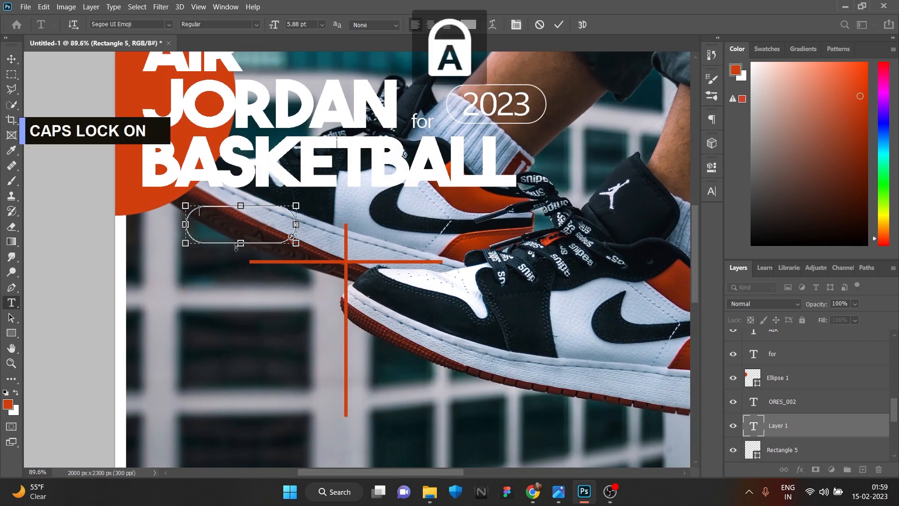
type("BUY NOW")
left_click(11, 59)
left_click_drag(232, 211, 254, 226)
left_click(712, 191)
left_click_drag(582, 222, 583, 222)
left_click_drag(273, 226, 266, 226)
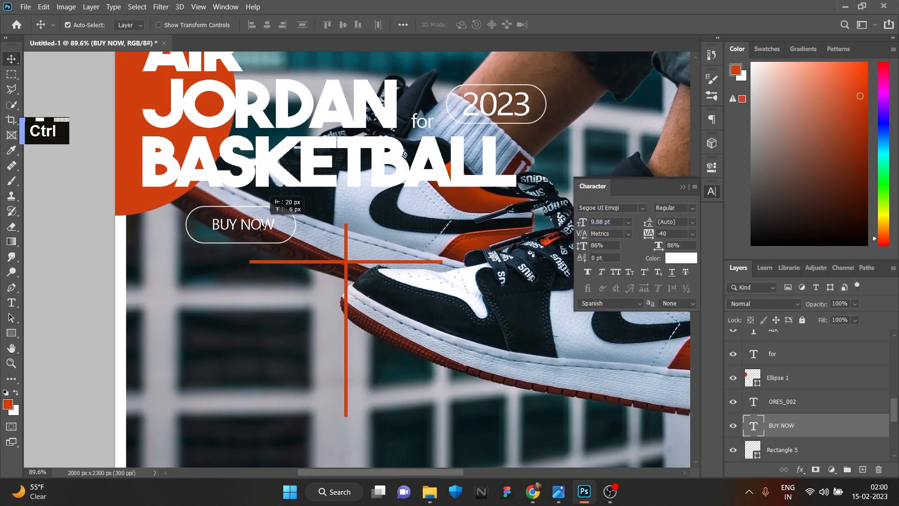
- Draw a black rectangle about 1183 × 296 px beneath the photo, lined up with its left edge
scroll(301, 287, "down", 10)
key("u")
left_click_drag(207, 346, 389, 391)
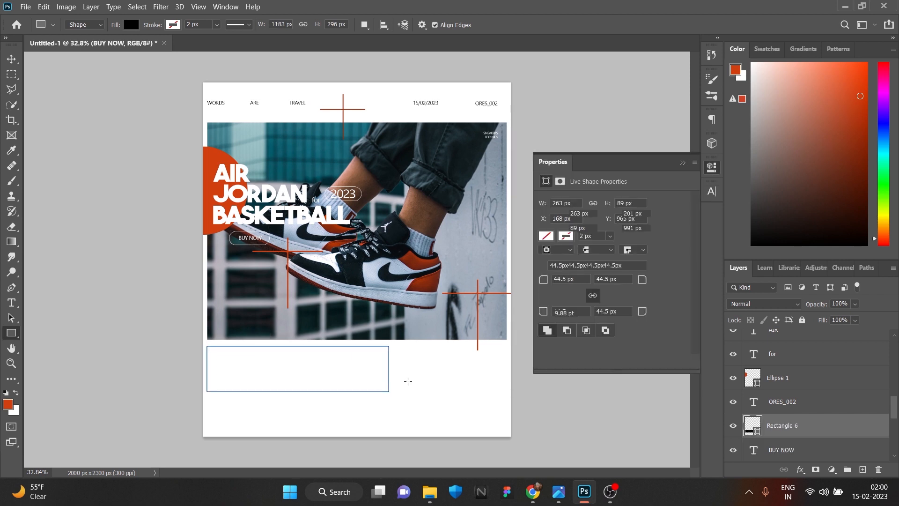
left_click(12, 60)
left_click_drag(258, 372, 273, 373)
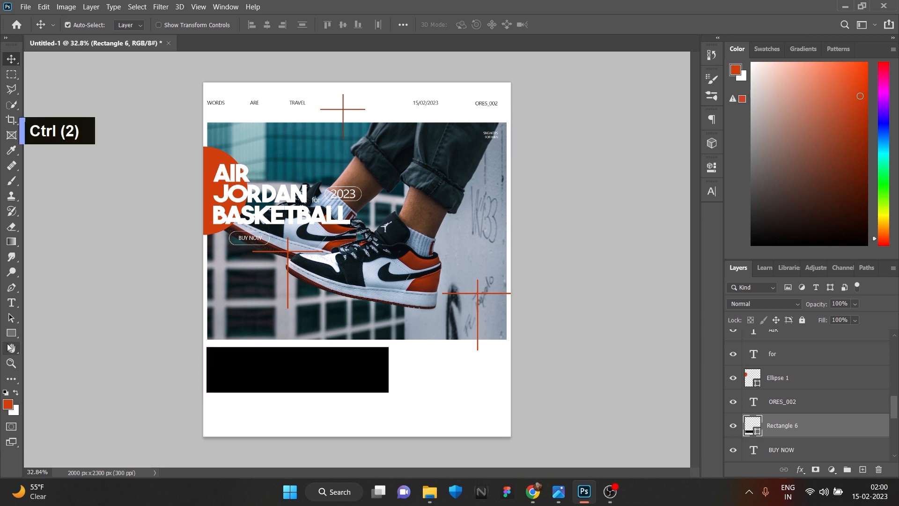
left_click(11, 302)
left_click(245, 378)
left_click(11, 59)
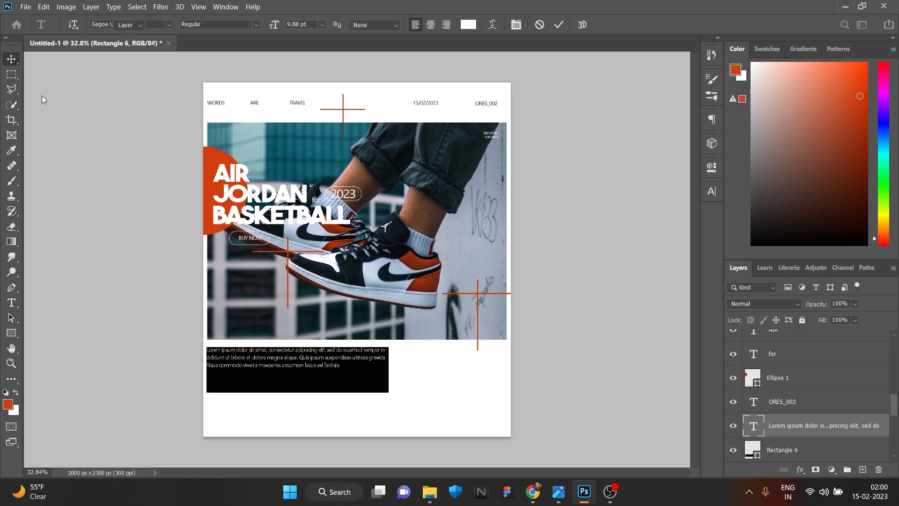
key("Delete")
left_click(11, 303)
left_click(222, 416)
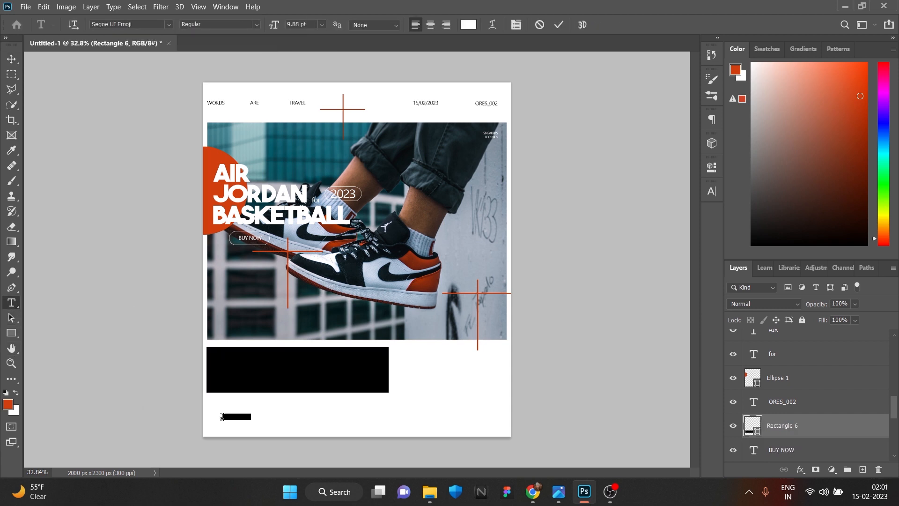
left_click(557, 33)
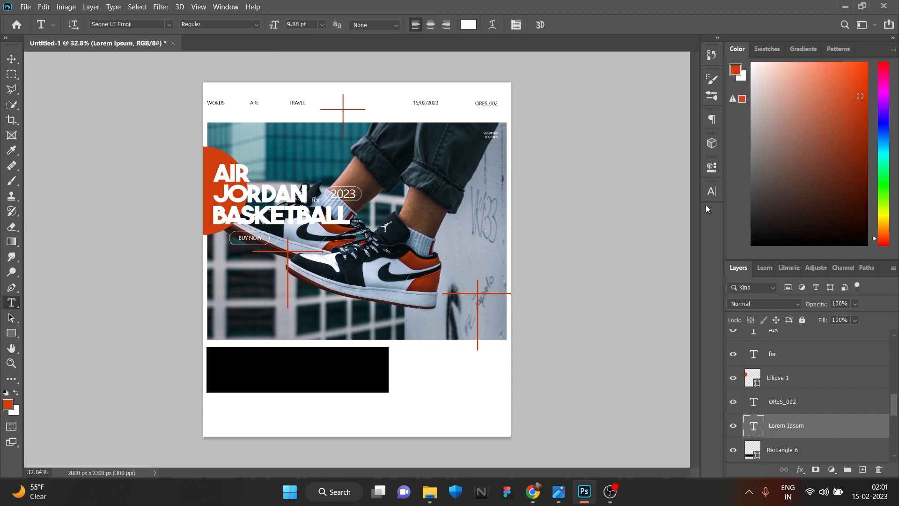
left_click(711, 192)
left_click(689, 258)
left_click(742, 262)
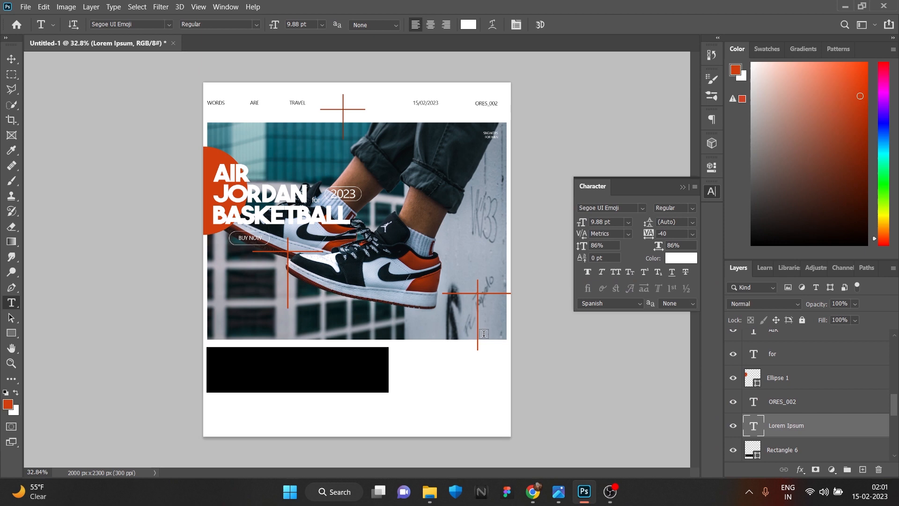
left_click(879, 471)
key("Return")
- Copy the BASKETBALL title line onto the black rectangle and reduce the copy to 47.88 pt
left_click(12, 59)
left_click(318, 220)
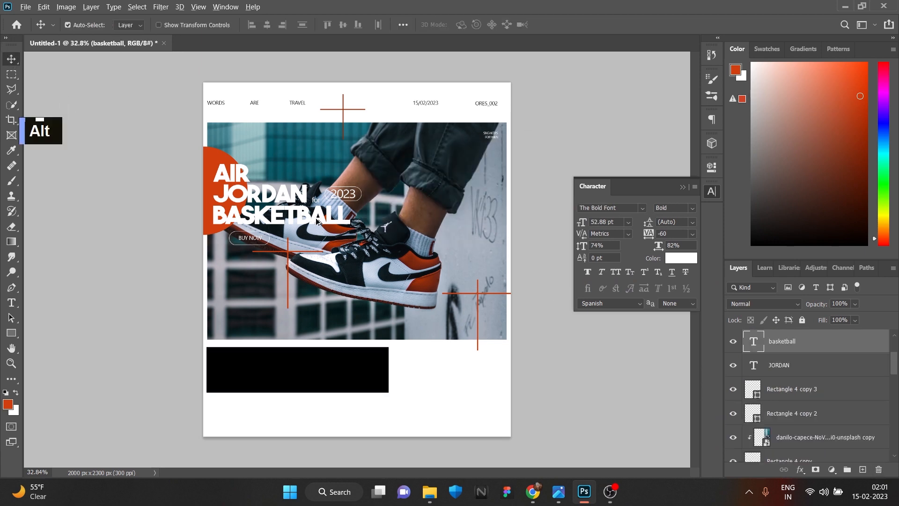
left_click_drag(318, 220, 324, 374)
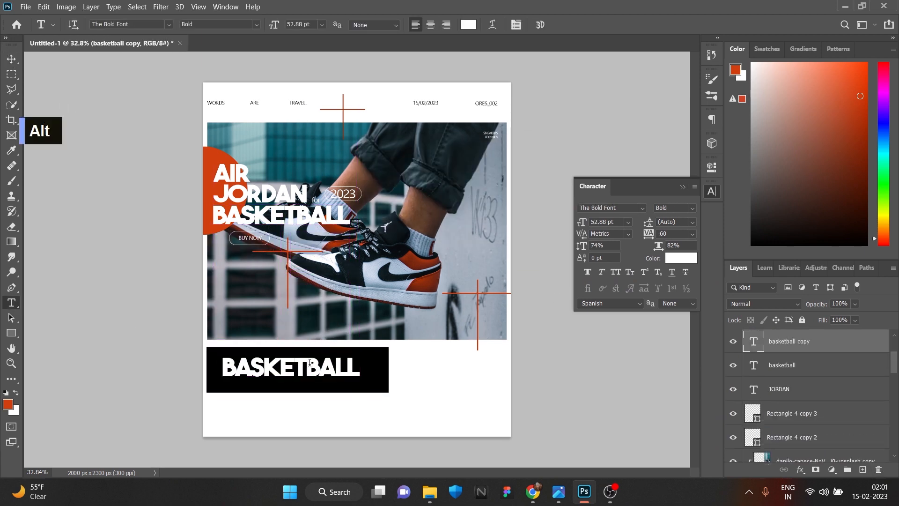
left_click_drag(581, 223, 576, 223)
- Add the text "SHOES" in the same bold font and arrange it under BASKETBALL inside the black rectangle
left_click(14, 303)
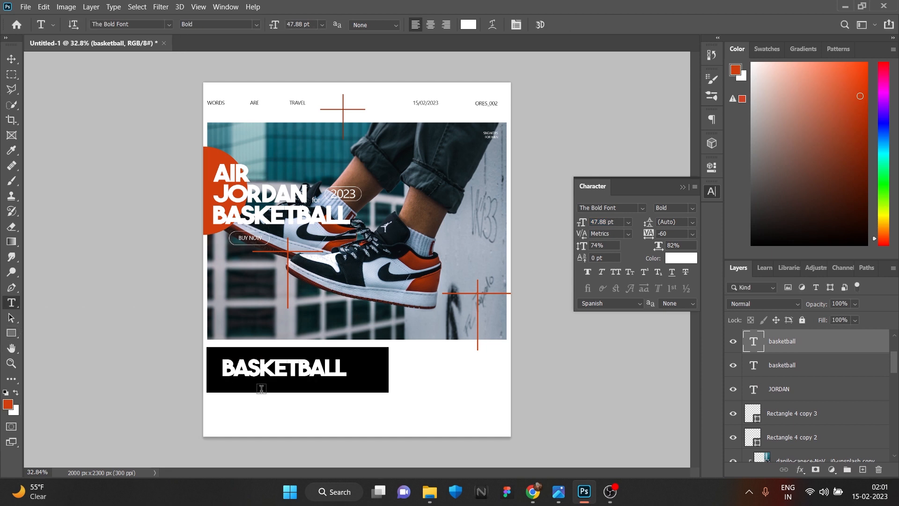
left_click(263, 387)
key("BackSpace")
type("SHOES")
left_click(11, 59)
left_click_drag(319, 366, 326, 359)
mouse_move(311, 379)
left_mouse_down()
mouse_move(290, 378)
mouse_move(295, 382)
left_mouse_up()
key("ctrl+z")
key("ctrl+z")
key("ctrl+z")
key("ctrl+z")
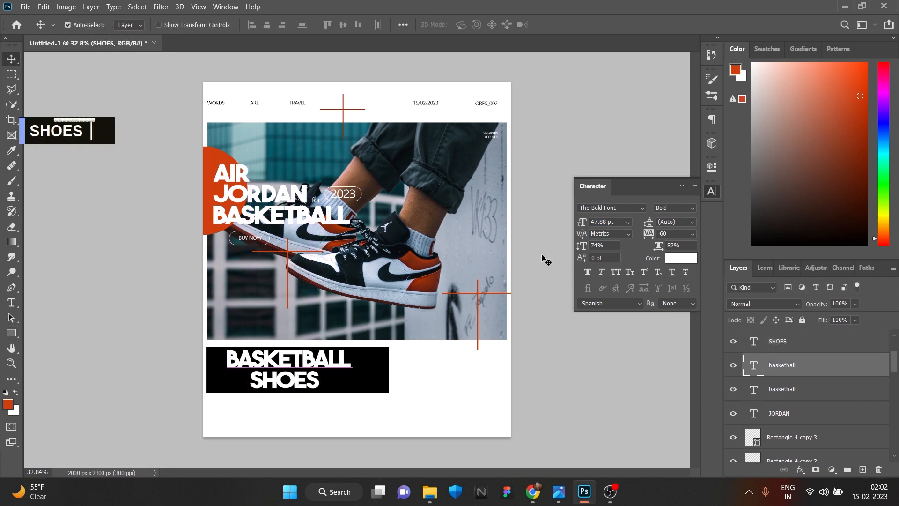
- Set the copied BASKETBALL line to 43.88 pt with tracking 0 and SHOES to tracking -20, centring both lines
left_click_drag(652, 234, 655, 238)
key("ctrl+z")
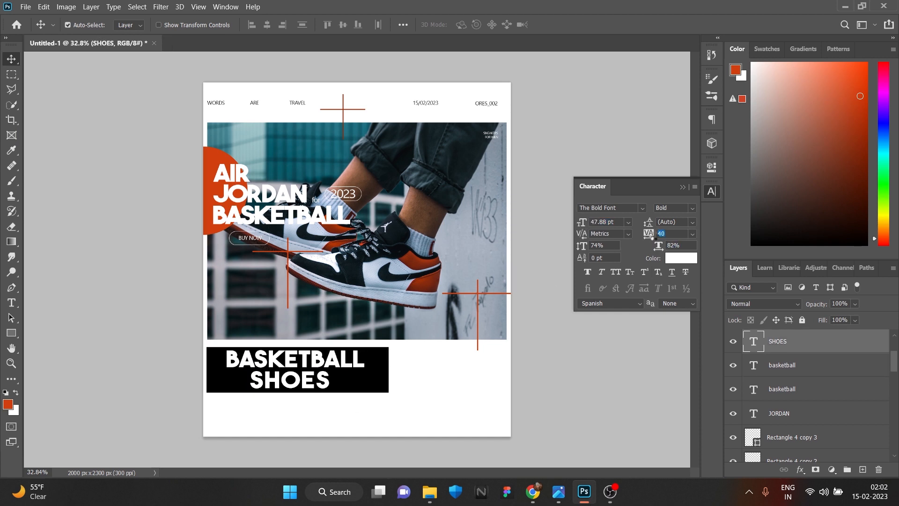
key("ctrl+z")
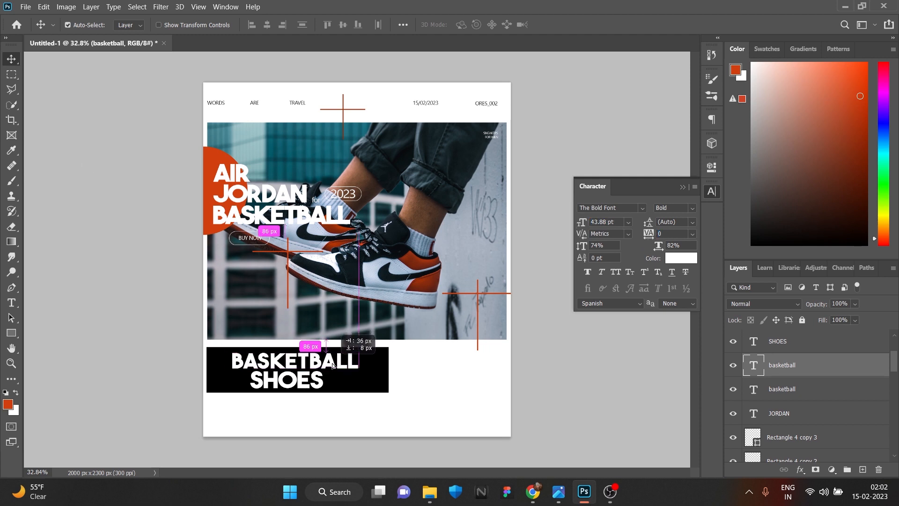
left_click(318, 381)
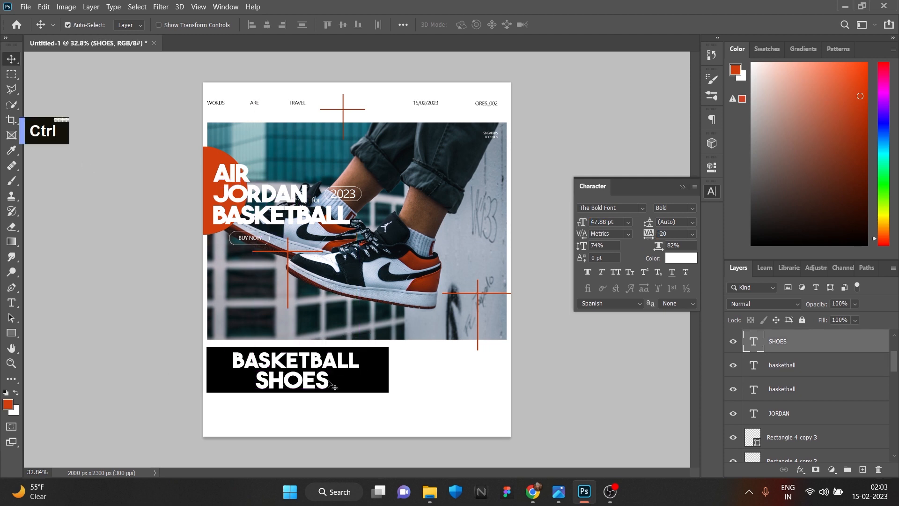
- Add the small white text "SVDF SDVFA" and place it above the black rectangle's layer, to the left of SHOES
key("t")
left_click(255, 102)
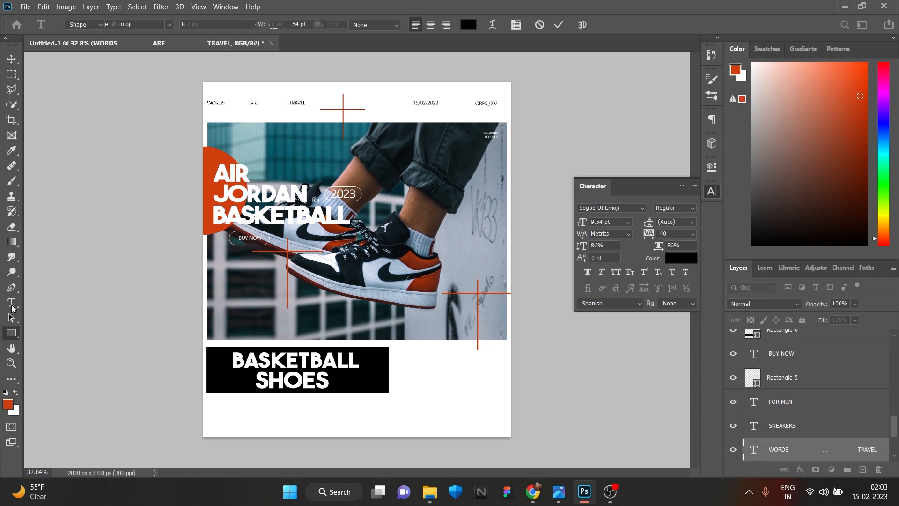
left_click(235, 404)
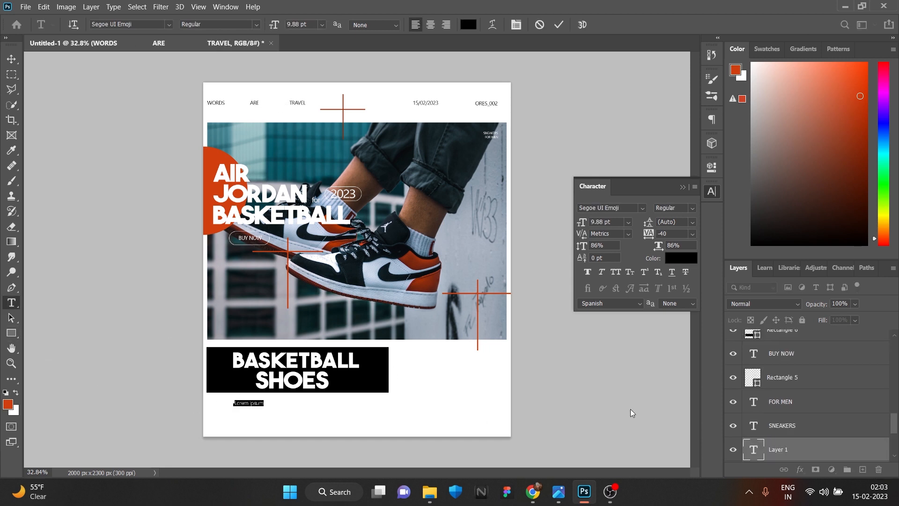
type("SVDF SDVFA")
key("ctrl+Return")
key("ctrl+t")
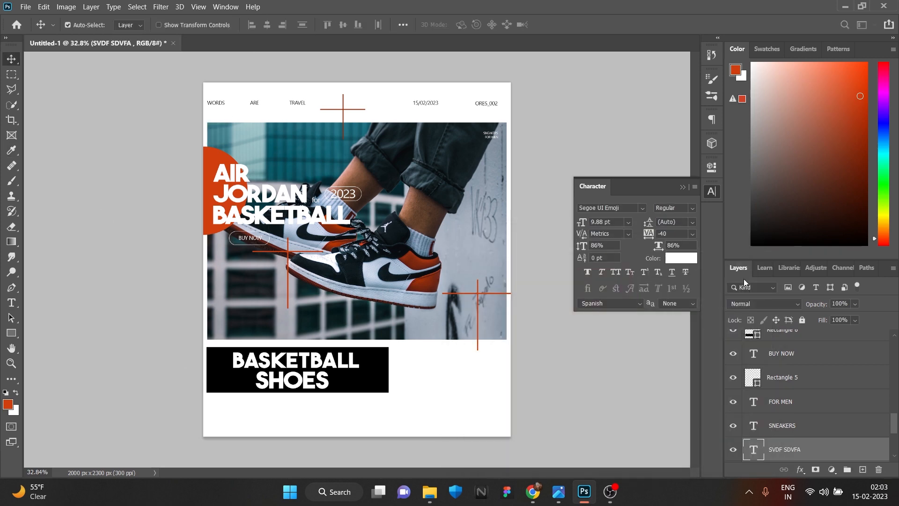
left_click_drag(246, 378, 244, 378)
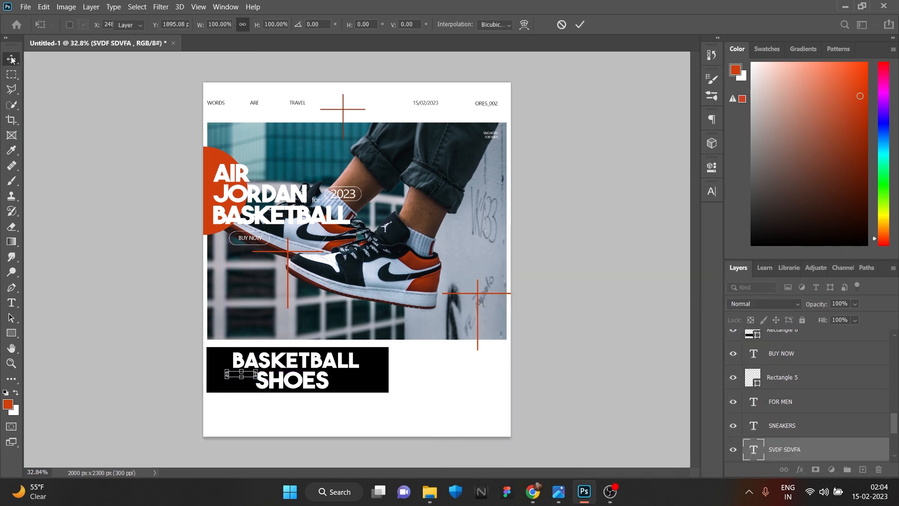
key("Return")
left_click(681, 258)
left_click(725, 263)
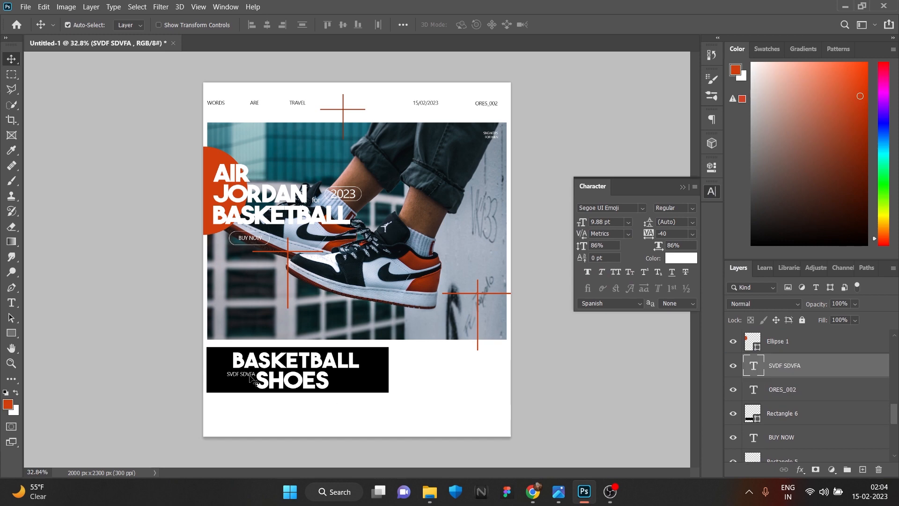
- Change the small placeholder text beside SHOES to "VD SDVFA"
left_click(12, 302)
left_click(240, 374)
key("BackSpace")
type("VD")
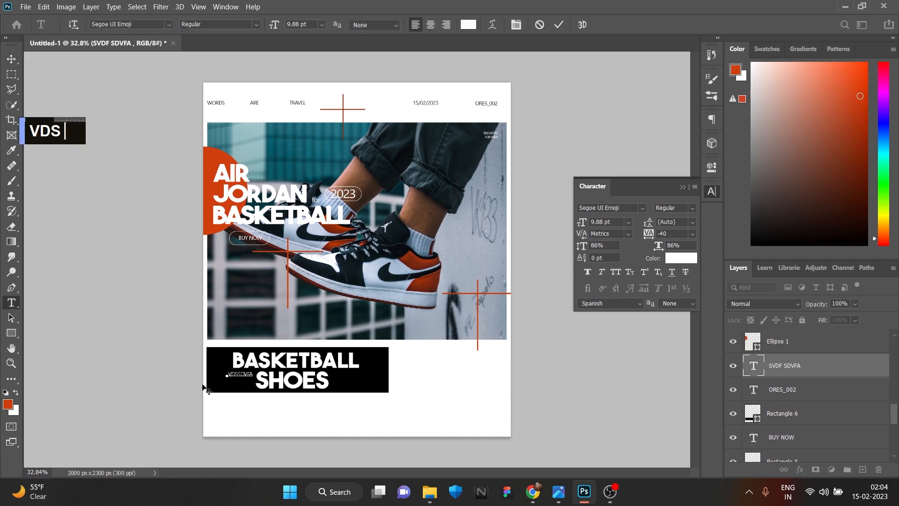
key("ctrl+Return")
- Enlarge the VD SDVFA text to 10.88 pt and place a duplicate on the right side of SHOES
scroll(249, 376, "up", 5)
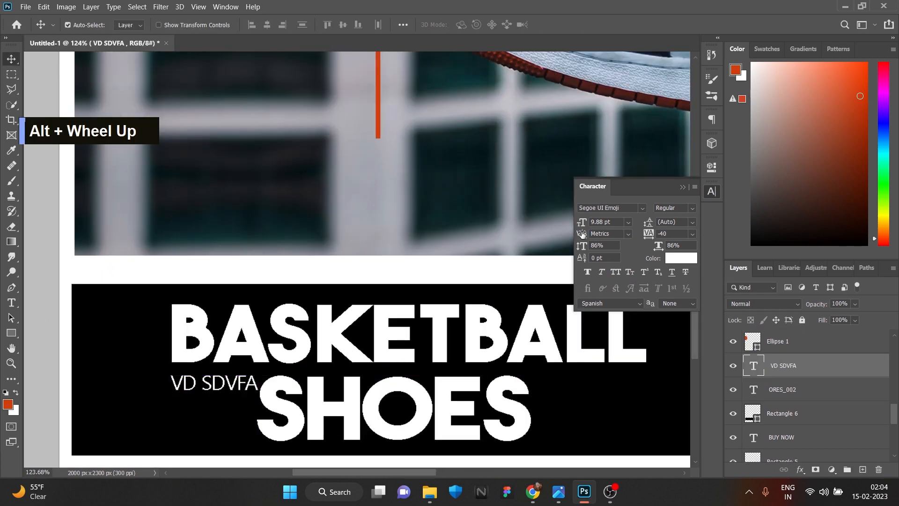
left_click_drag(256, 375, 619, 393)
key("ctrl+j")
key("ctrl+t")
scroll(133, 304, "down", 4)
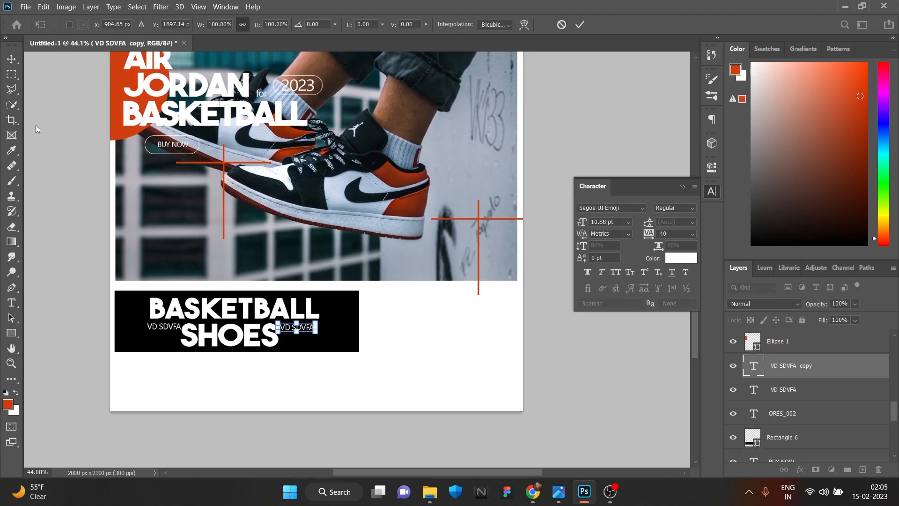
key("Return")
- Add the text "DESIGNE BY ME" below the black rectangle and colour it black (000000)
scroll(412, 378, "down", 3)
left_click(247, 377)
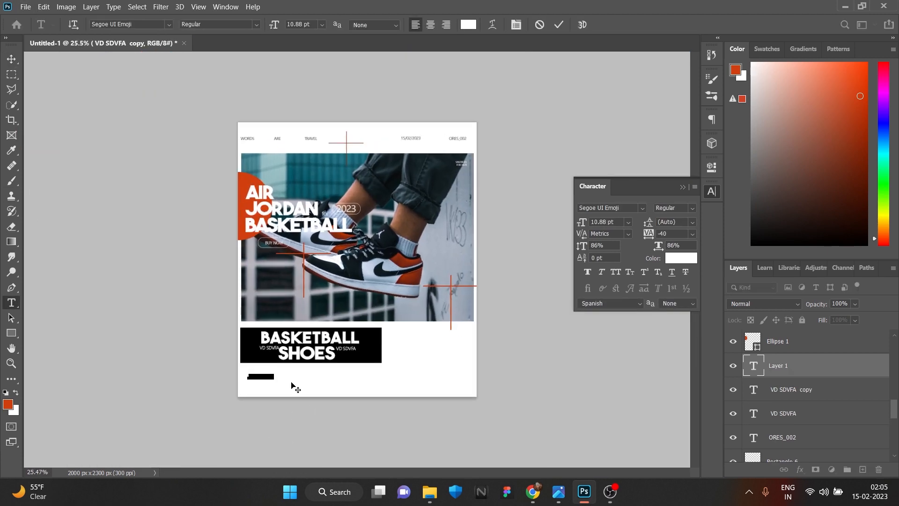
left_click(11, 59)
left_click(681, 258)
left_click(468, 414)
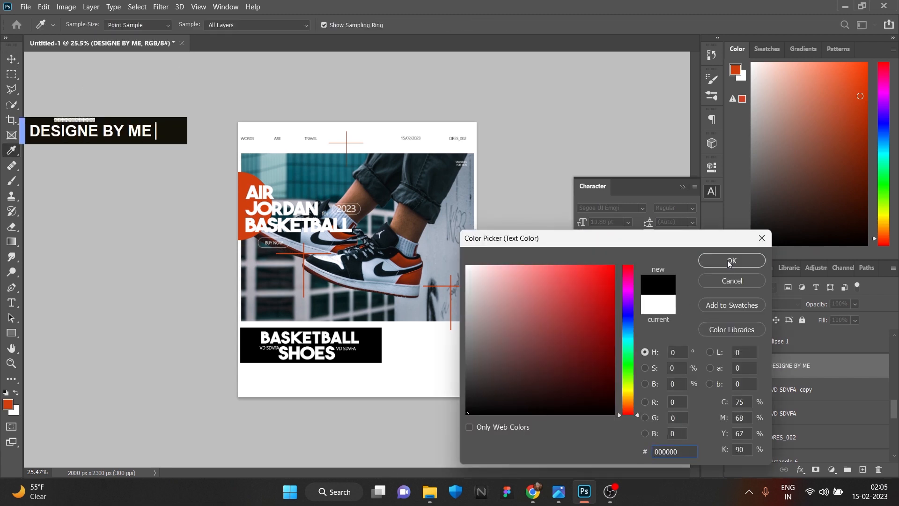
left_click(731, 261)
- Add the text "OCTACULAR EDITS" below the DESIGNE BY ME line
left_click(11, 302)
left_click(252, 387)
type("OCTAC")
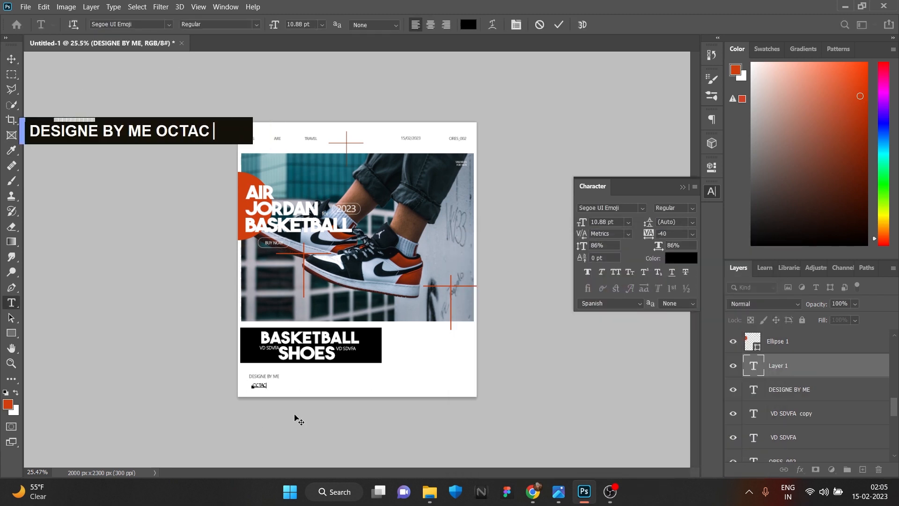
type("ULAR EDITS")
key("ctrl+Return")
key("v")
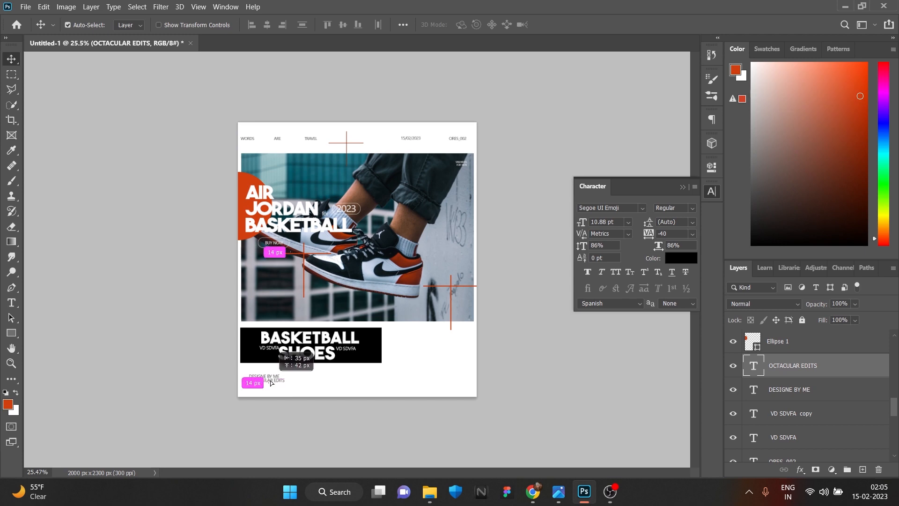
- Align DESIGNE BY ME and OCTACULAR EDITS as two stacked lines with the black rectangle's left edge
left_click_drag(265, 377, 257, 373)
scroll(256, 372, "up", 6, "alt")
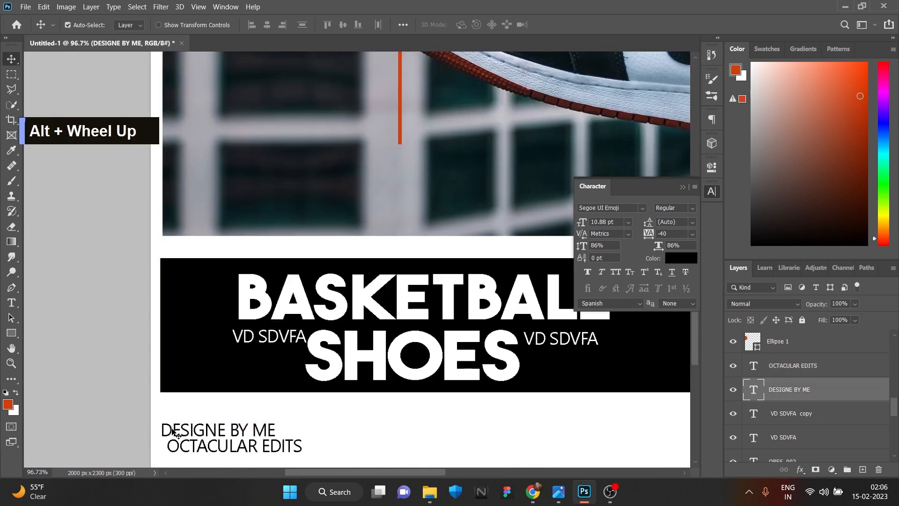
left_click_drag(173, 431, 196, 428)
scroll(295, 411, "down", 5, "alt")
scroll(296, 412, "down", 1, "alt")
scroll(296, 412, "up", 1, "alt")
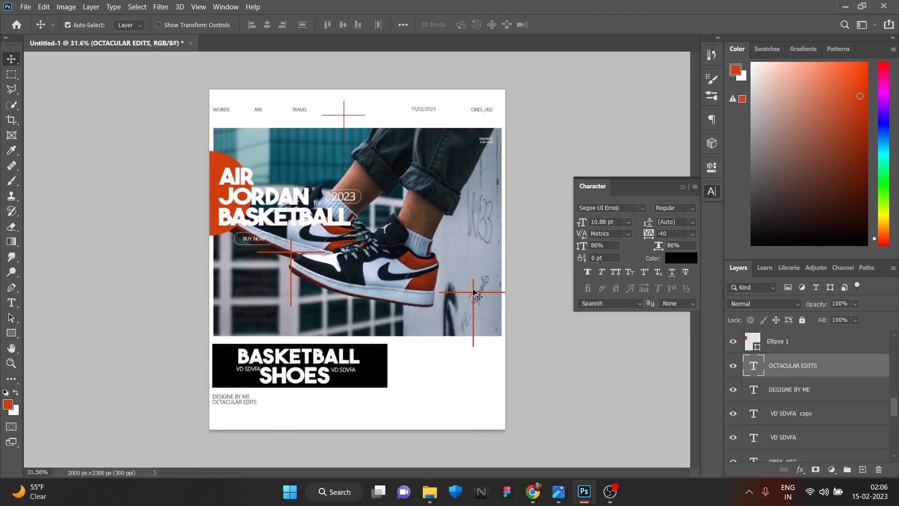
- Combine the two bars of the cross over the shoes into one smart object and apply a white Color Overlay
left_click_drag(286, 249, 225, 241)
left_click(604, 374)
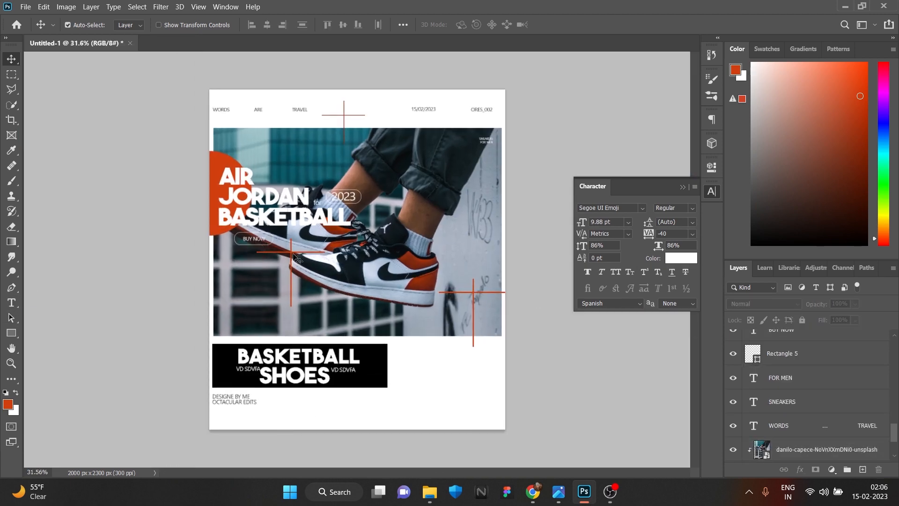
scroll(288, 252, "up", 2, "alt")
left_click(288, 251, "shift")
right_click(814, 341)
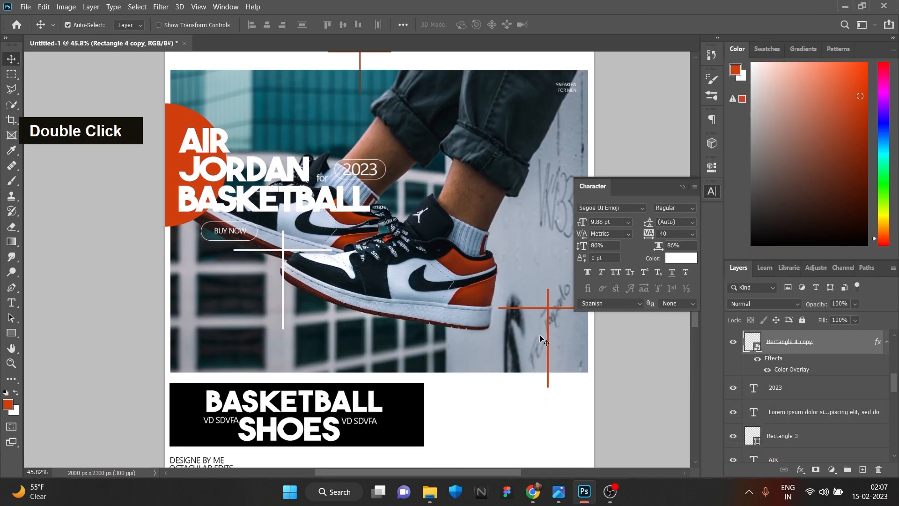
- Duplicate the white cross, scale the copy to about 79% and place it below the black banner at the poster's bottom edge
key("ctrl+t")
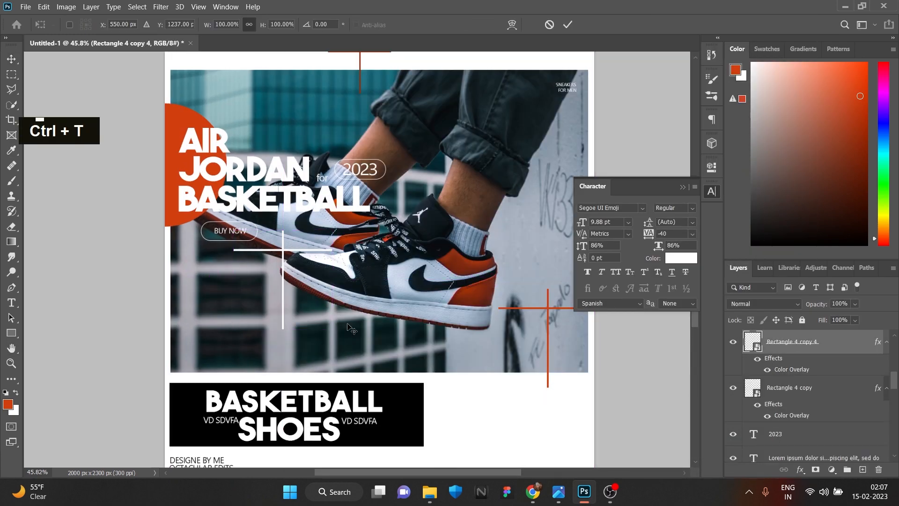
scroll(412, 424, "down", 2, "alt")
left_click_drag(412, 424, 392, 402)
left_click_drag(370, 379, 361, 416)
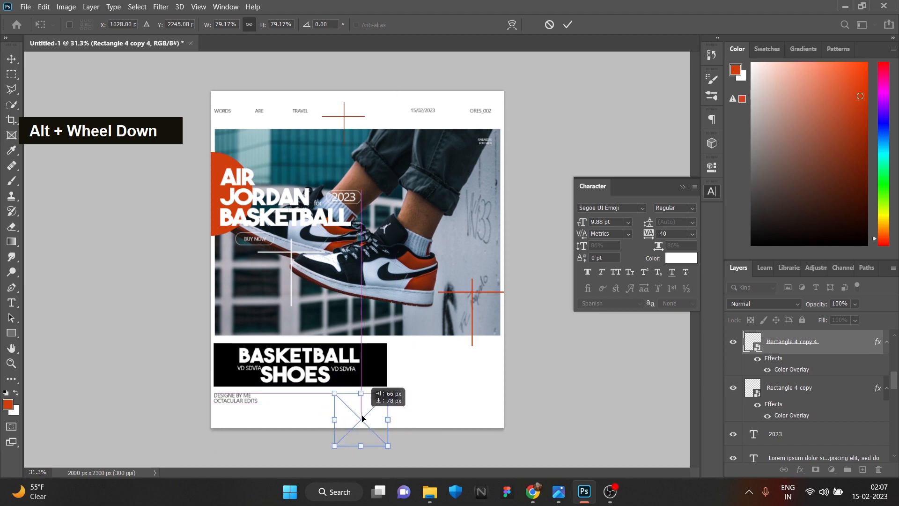
key("Return")
- Change the Color Overlay of the duplicated cross to black
right_click(792, 355)
left_click(814, 449)
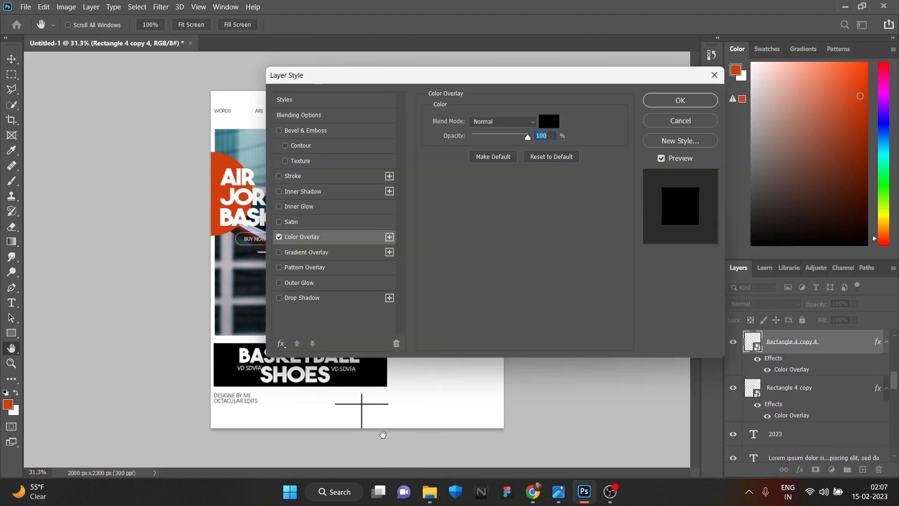
key("Return")
- Scale the orange cross at the photo's lower-right corner down to about 58%
scroll(426, 387, "down", 1, "alt")
key("ctrl+t")
key("ctrl+z")
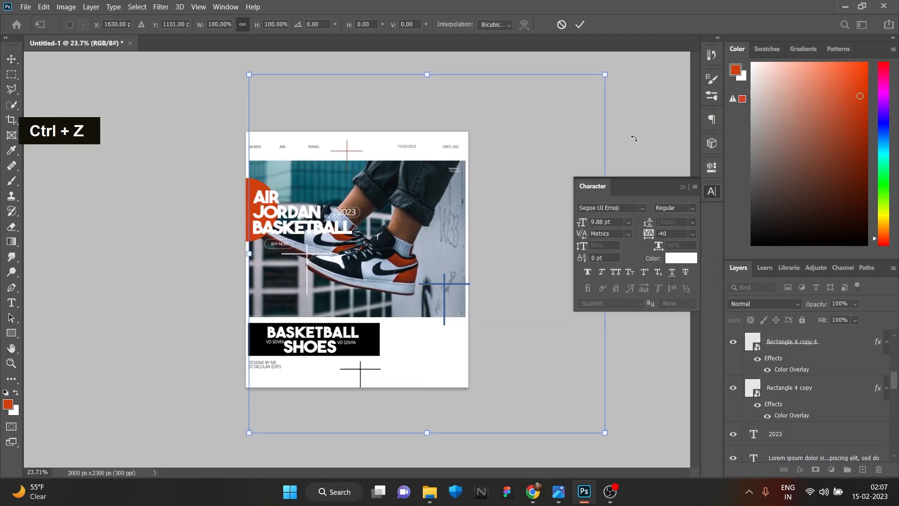
scroll(474, 308, "up", 1, "alt")
scroll(478, 300, "up", 1, "alt")
scroll(487, 296, "down", 2)
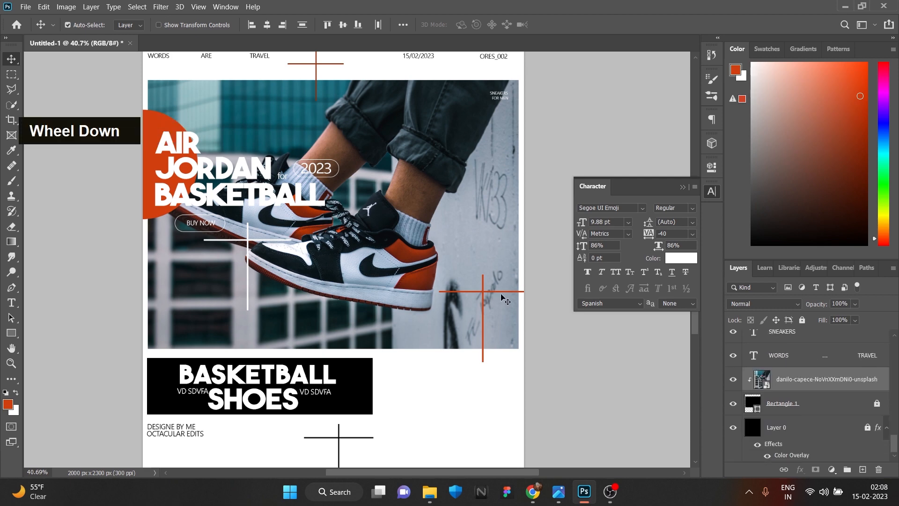
right_click(484, 295)
key("ctrl+t")
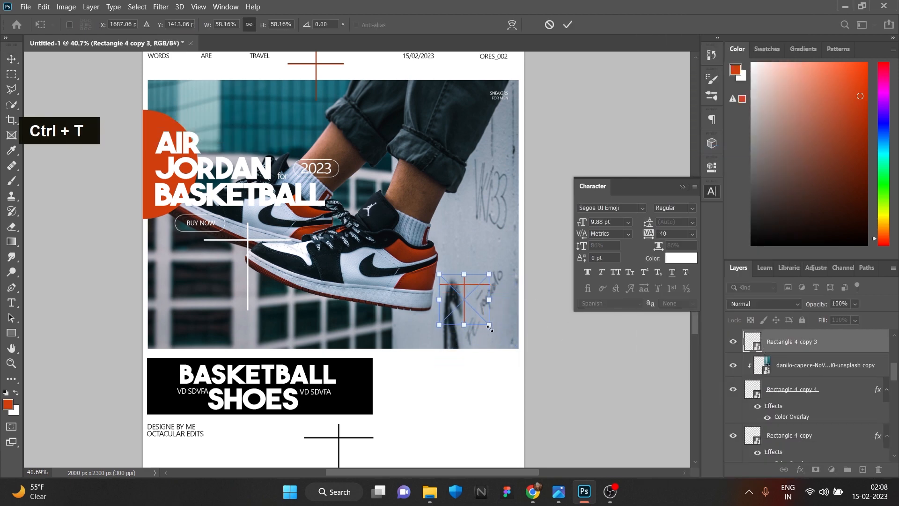
left_click(567, 25)
- Move the black cross closer to the DESIGNE BY ME and OCTACULAR EDITS lines
scroll(272, 375, "down", 1, "alt")
scroll(272, 375, "up", 3, "alt")
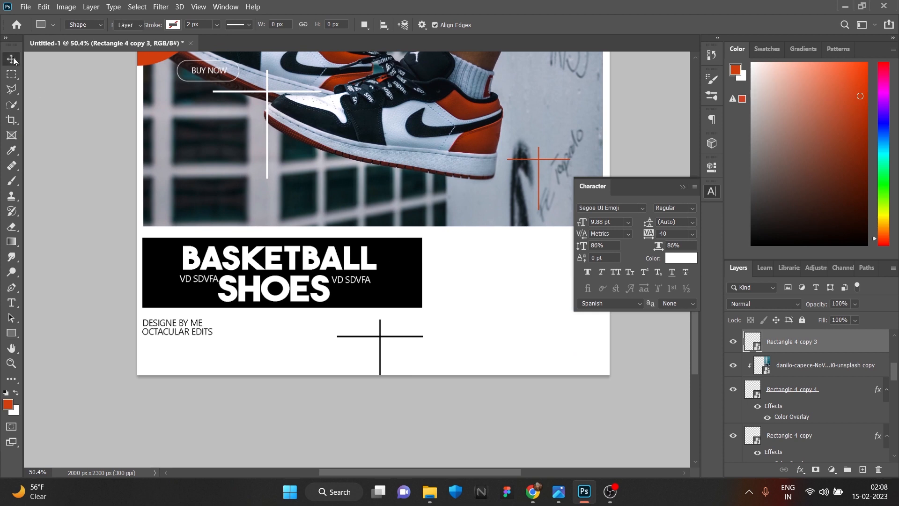
left_click_drag(380, 347, 273, 355)
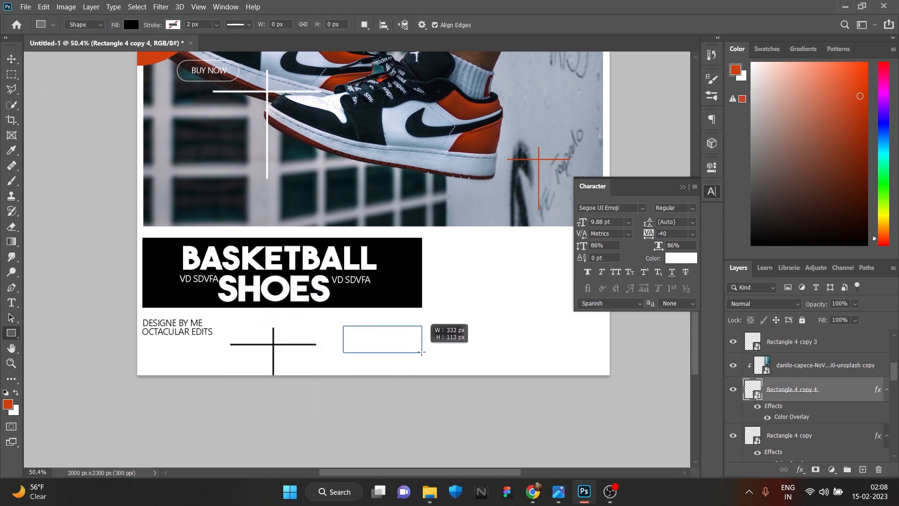
left_click_drag(422, 352, 421, 352)
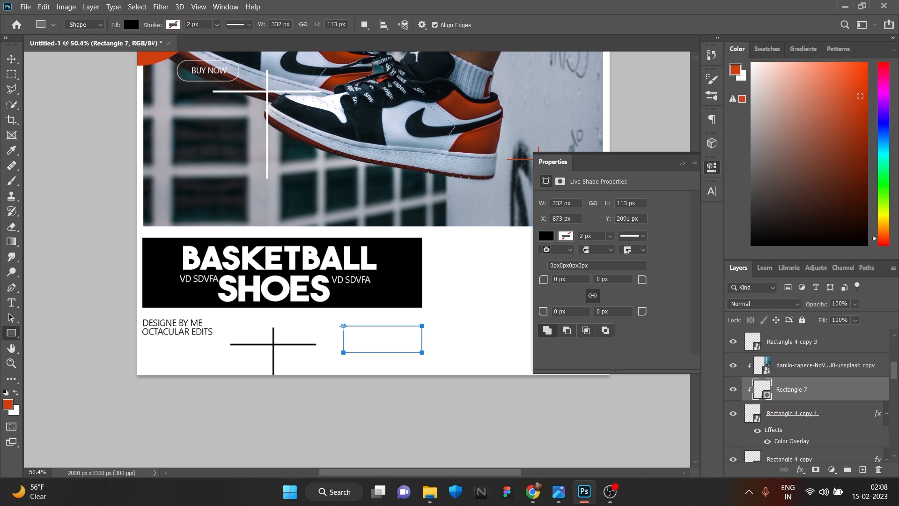
left_click(12, 59)
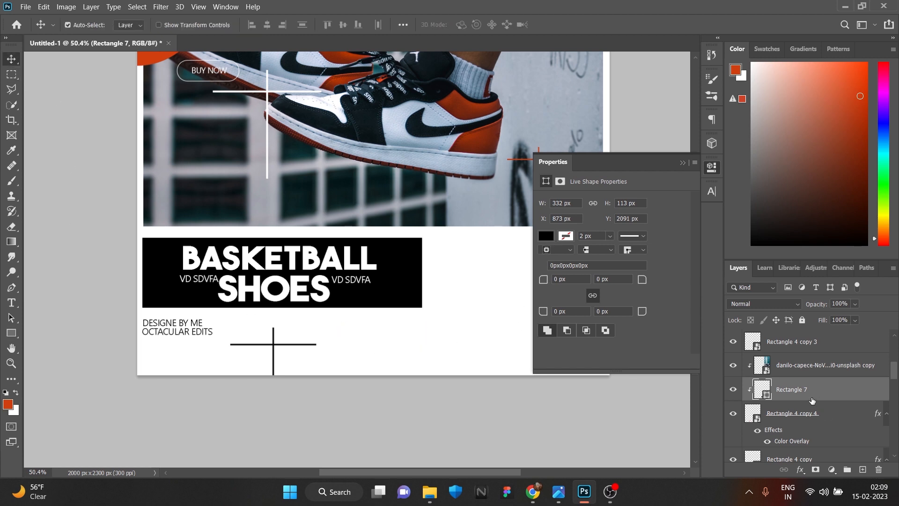
key("ctrl+z")
- Draw a rectangle about 369 x 121 px on a new layer above the photo and align it under the banner's right end
scroll(824, 421, "down", 5)
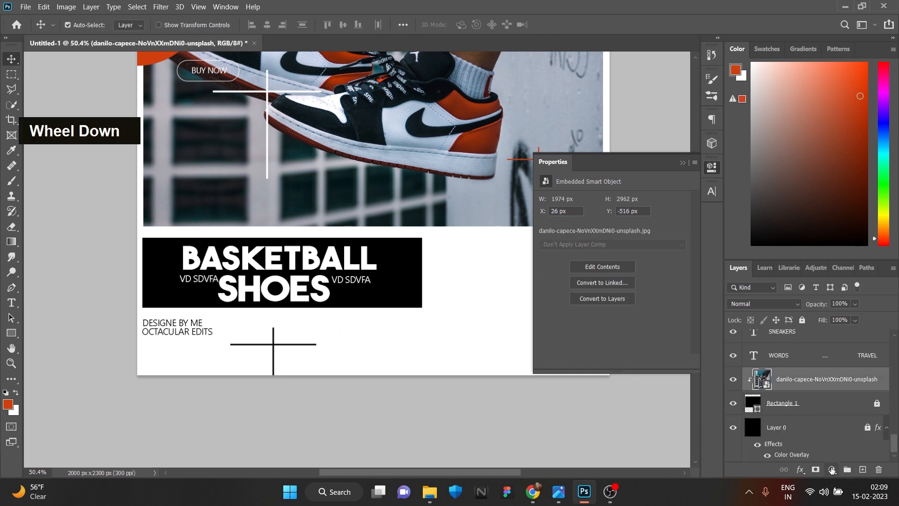
left_click(862, 470)
key("u")
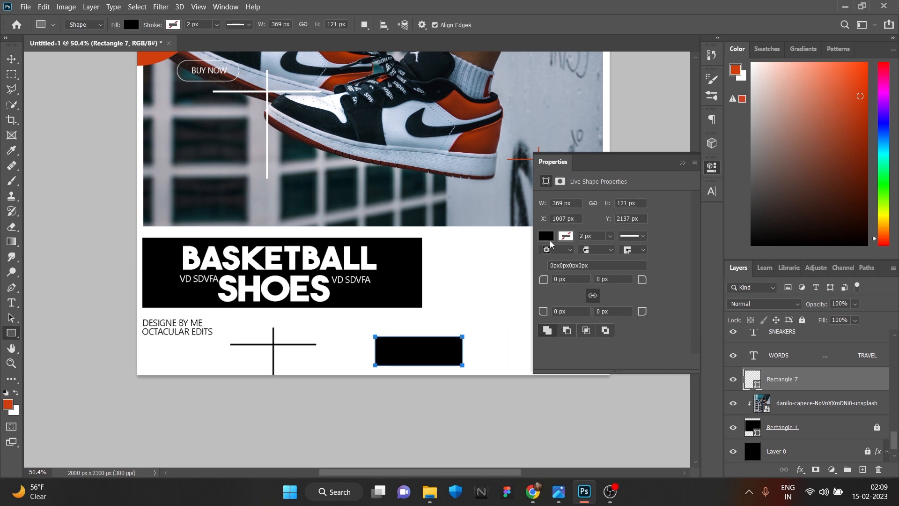
left_click(546, 235)
left_click(11, 60)
left_click_drag(418, 351, 378, 335)
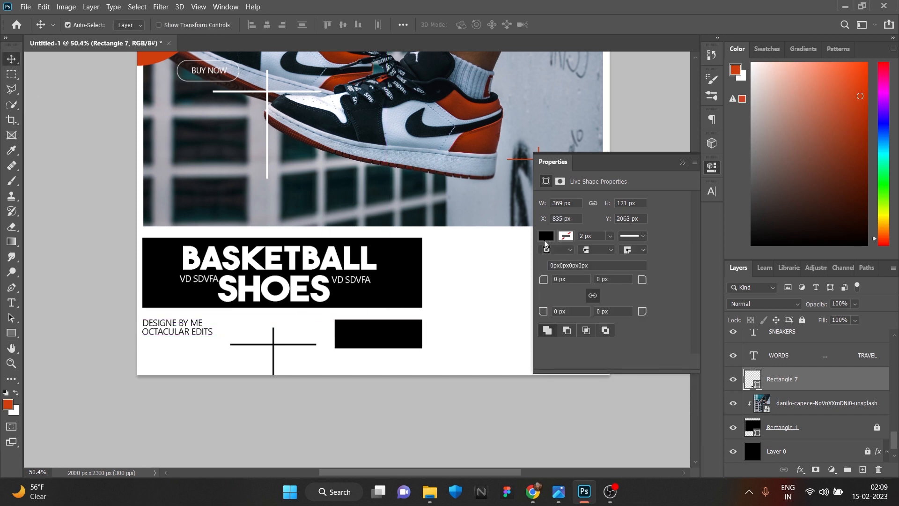
- Give the small rectangle beside the black cross a white fill and a black stroke
left_click(546, 235)
left_click(547, 298)
left_click(546, 236)
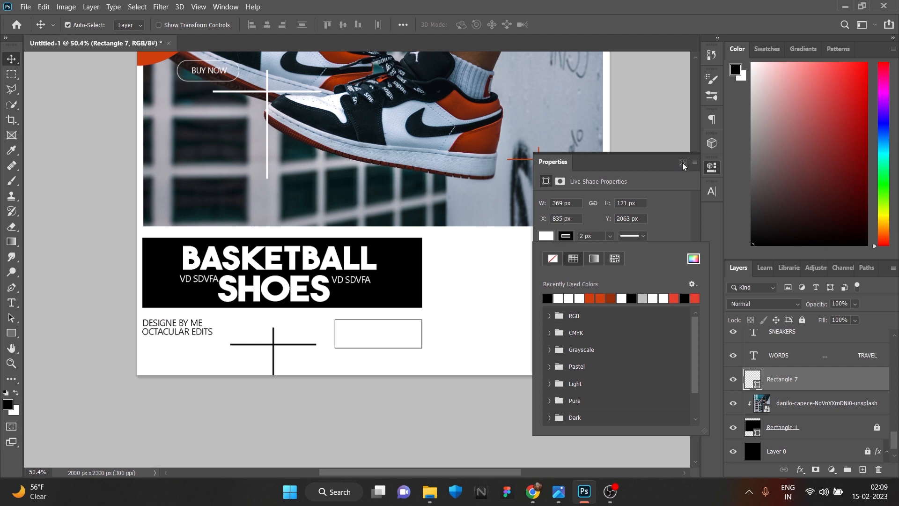
left_click(682, 163)
- Duplicate the outlined rectangle and narrow the copy to about 32% width to form a cell at its left end
key("ctrl+j")
key("ctrl+t")
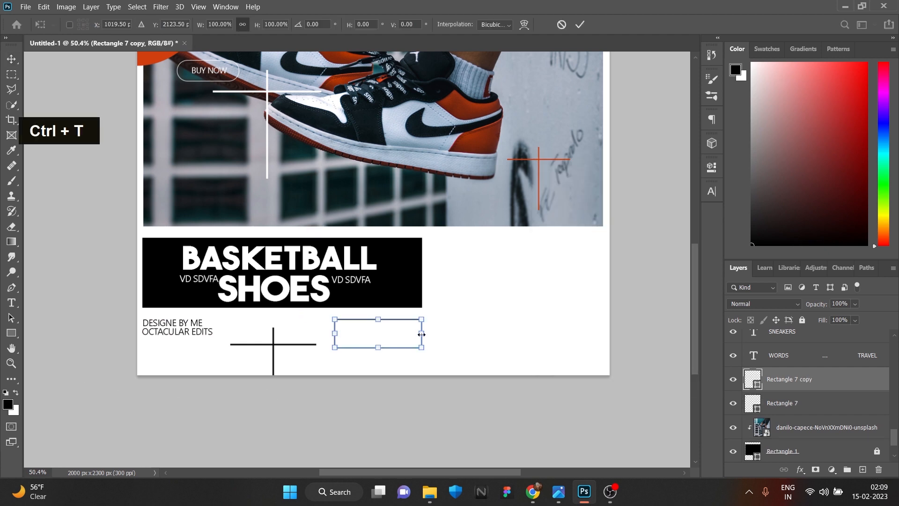
left_click_drag(421, 333, 362, 334)
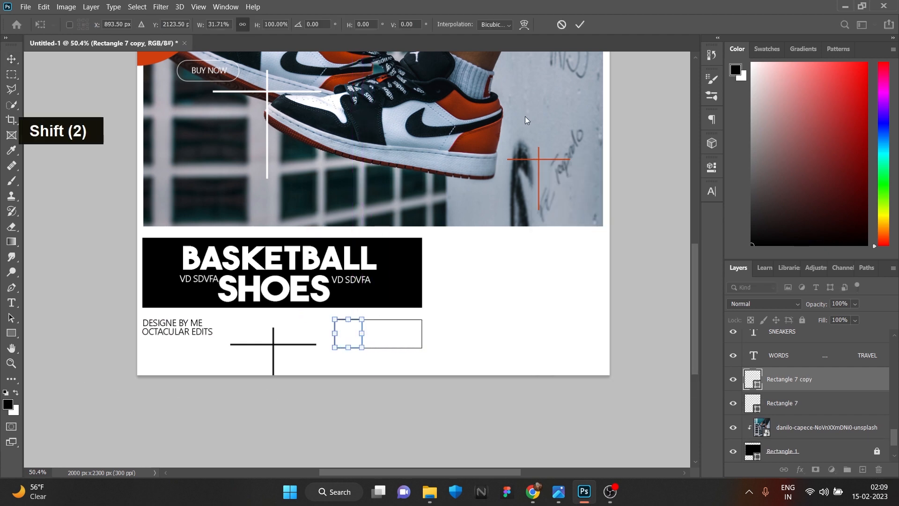
key("Return")
- Add the black text "//S" just below the outlined box
key("t")
left_click(347, 360)
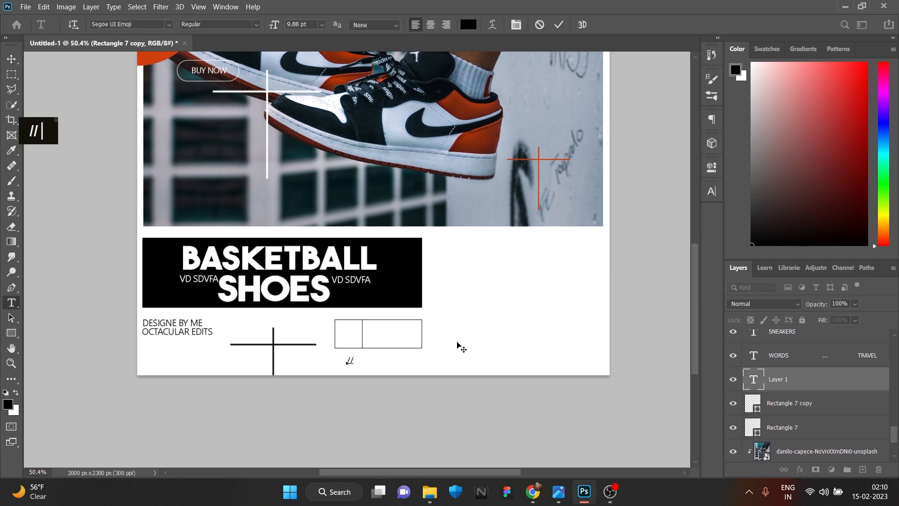
left_click(712, 191)
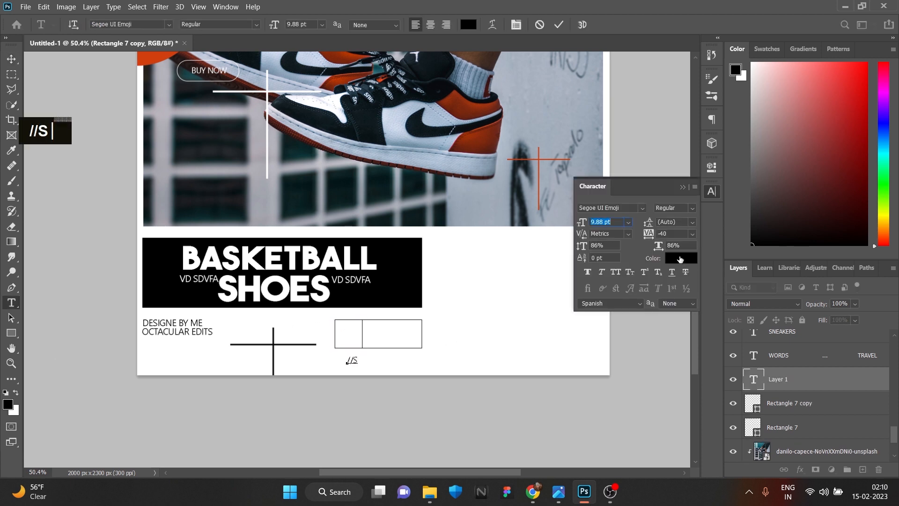
left_click(681, 259)
left_click(738, 261)
left_click(643, 208)
left_click(660, 258)
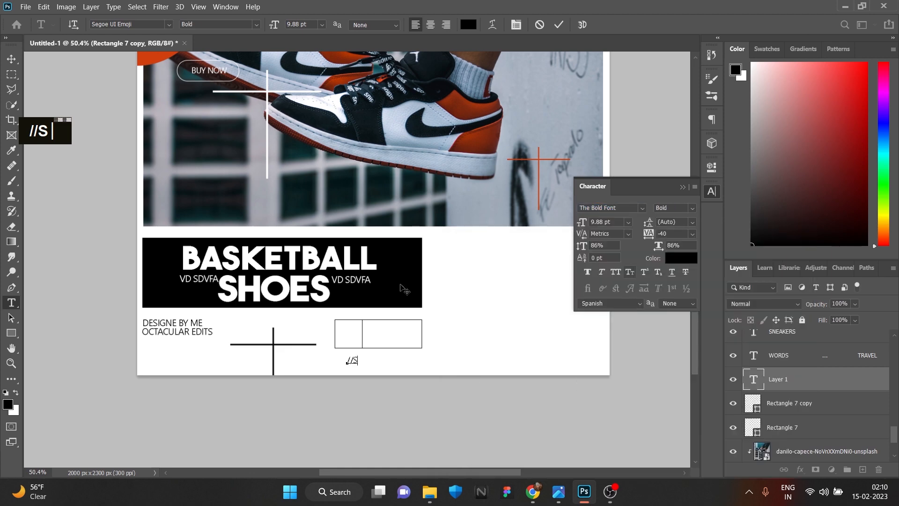
left_click(11, 59)
- Set the //S text in The Bold Font at 19.88 pt with -80 tracking and place it in the box's narrow cell
left_click(153, 269)
left_click(642, 208)
left_click(642, 246)
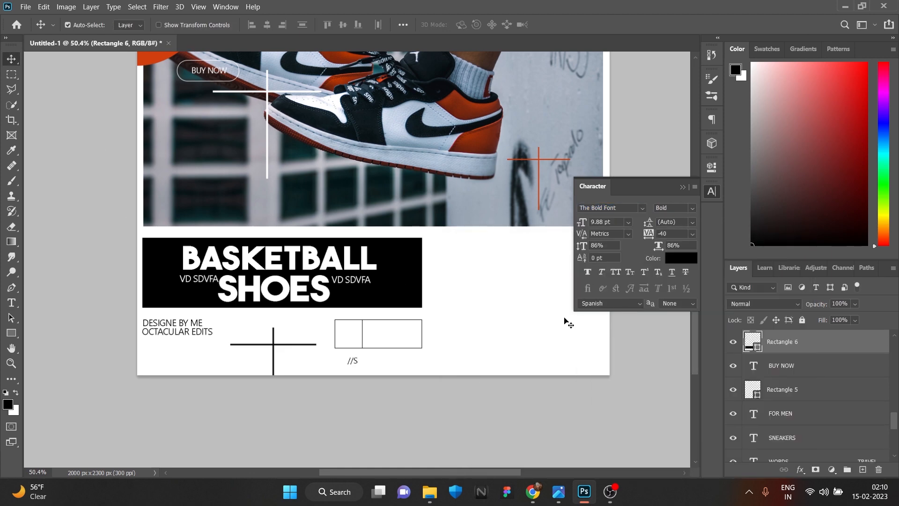
left_click(354, 361)
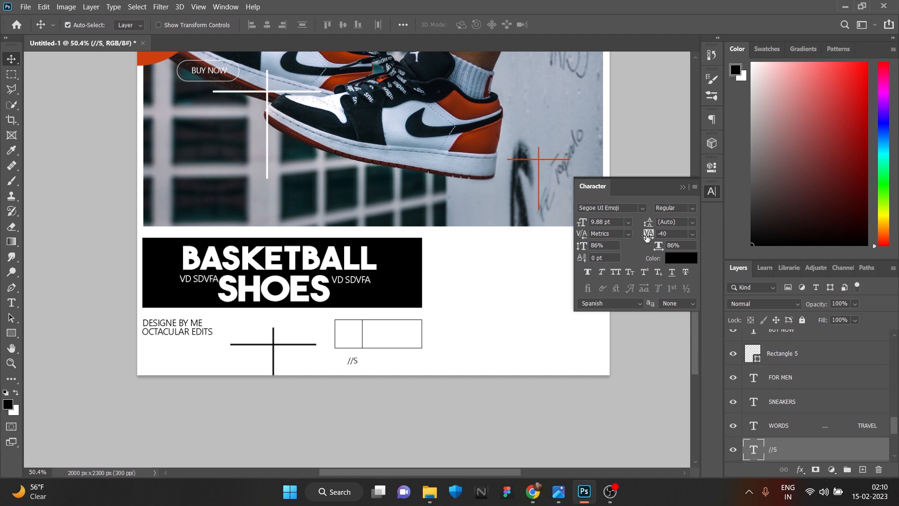
left_click(642, 208)
left_click(651, 247)
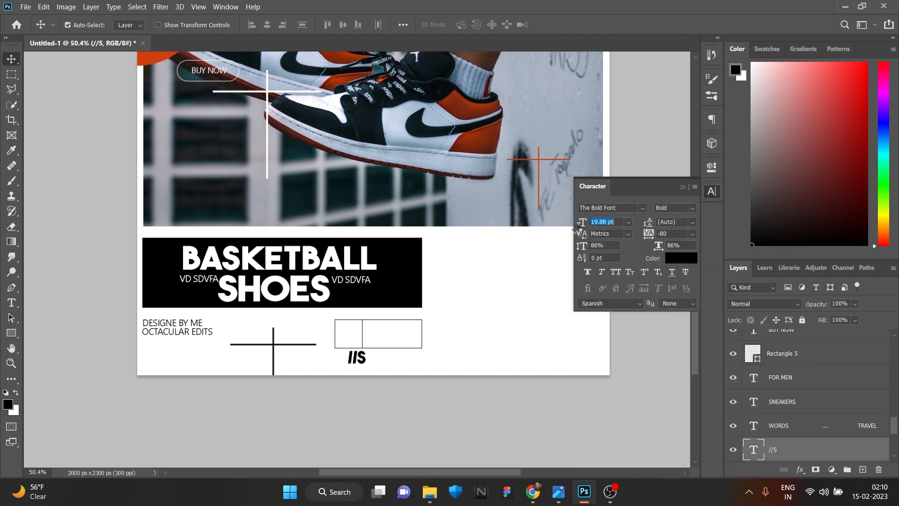
left_click_drag(354, 337, 356, 334)
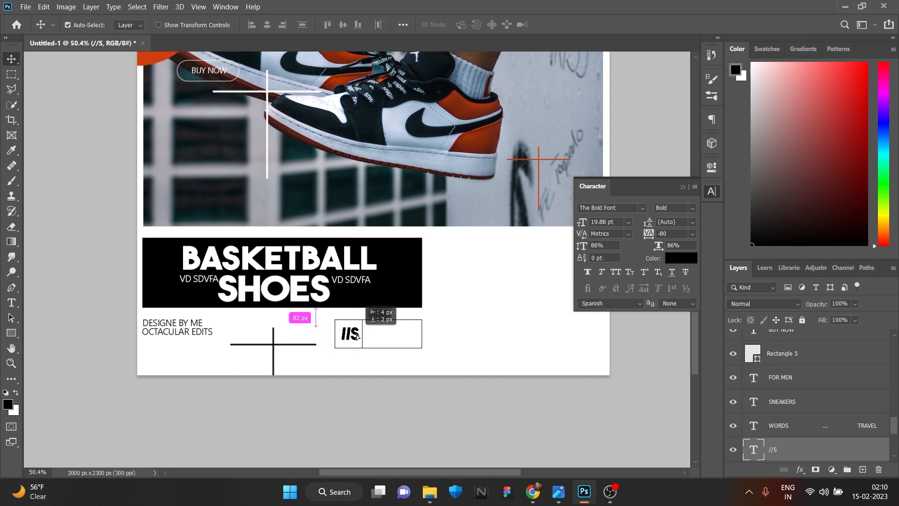
- Add the text "NEW" in Segoe UI Emoji Regular at 11.88 pt in the box's wide cell
scroll(361, 343, "up", 2, "alt")
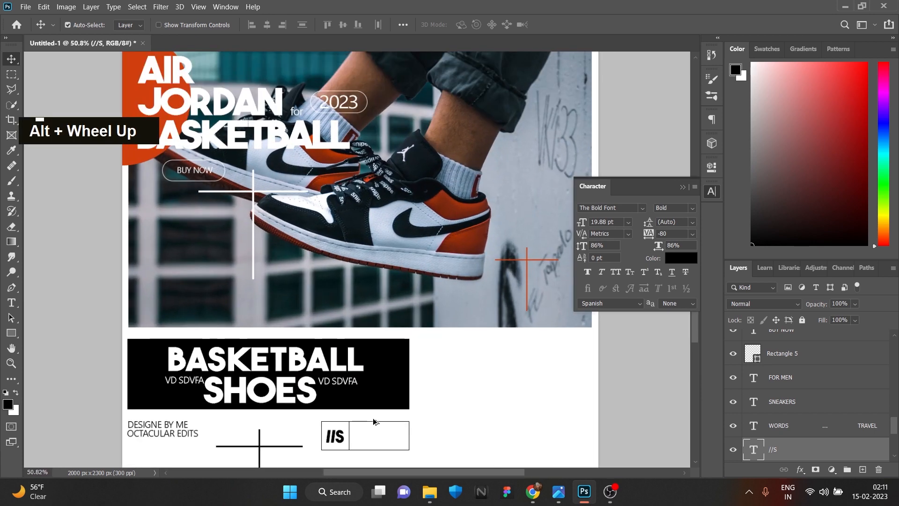
key("t")
left_click(372, 337)
left_click(642, 209)
left_click(728, 255)
left_click_drag(582, 222, 579, 225)
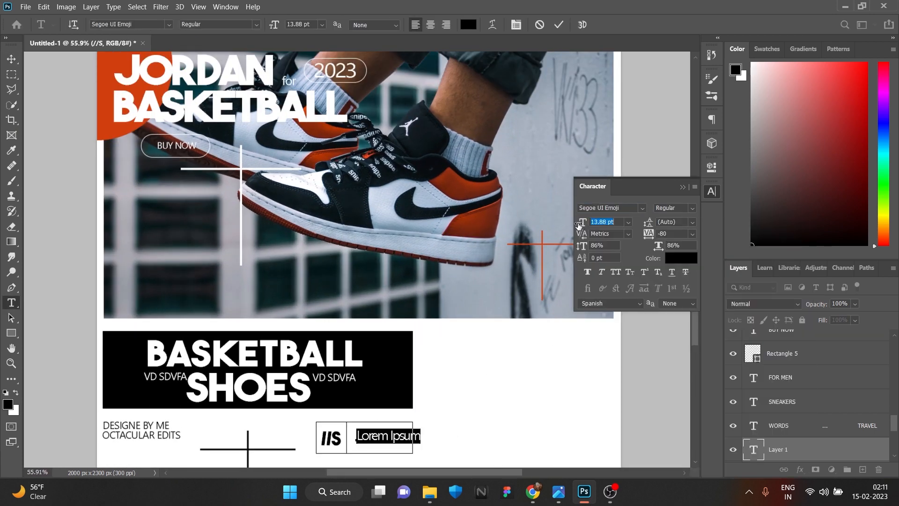
type("NEW")
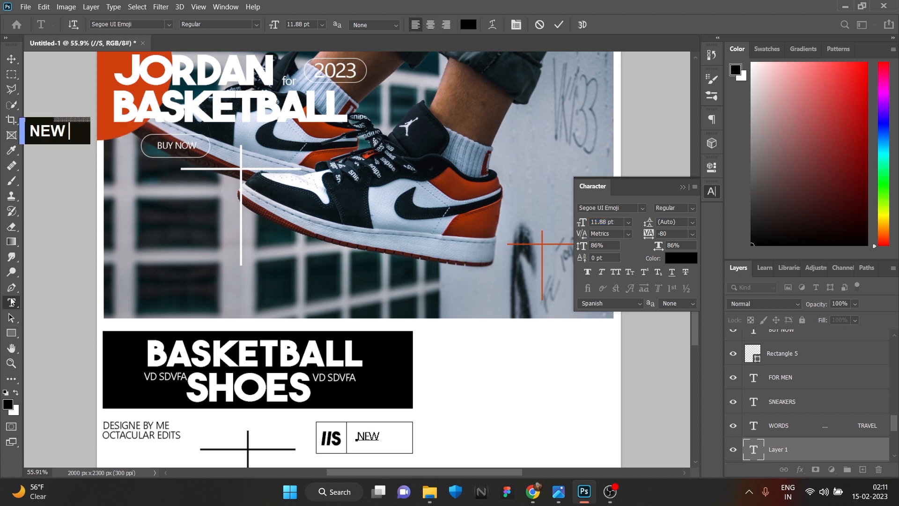
- Add the text "COLLECTION" at 6.88 pt directly beneath NEW in the wide cell
double_click(12, 302)
left_click(374, 446)
type("COLLECTION")
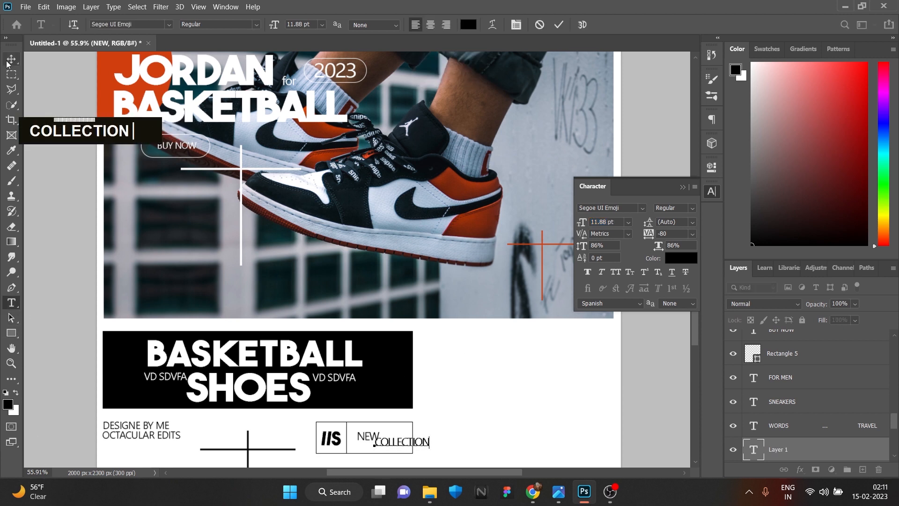
left_click(7, 63)
left_click_drag(399, 445, 381, 445)
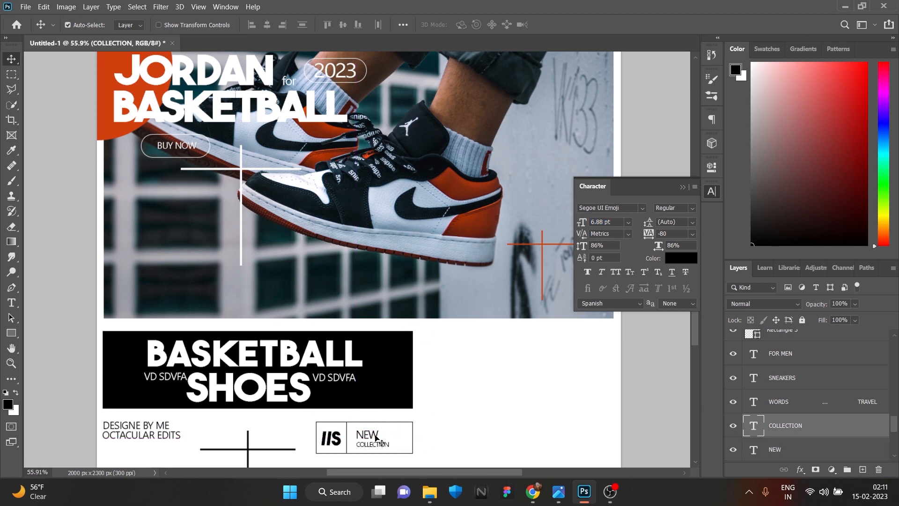
- Resize NEW to match COLLECTION and arrange the two as stacked lines inside the wide cell
left_click(378, 439)
left_click(582, 223)
scroll(365, 448, "up", 7)
mouse_move(356, 407)
left_mouse_down()
mouse_move(363, 439)
mouse_move(354, 402)
left_mouse_up()
left_click_drag(352, 434, 348, 428)
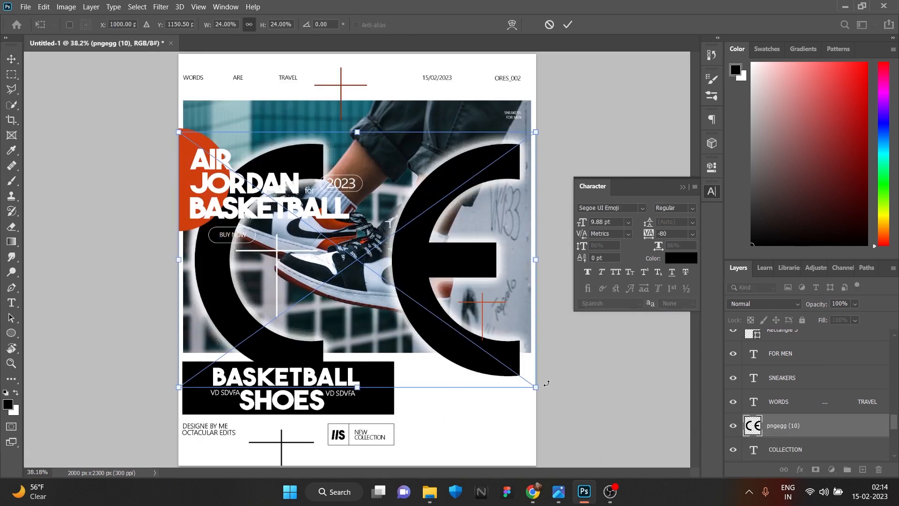
- Shrink the placed CE mark to a small logo and position it to the right of the NEW COLLECTION box
left_click_drag(536, 386, 314, 229)
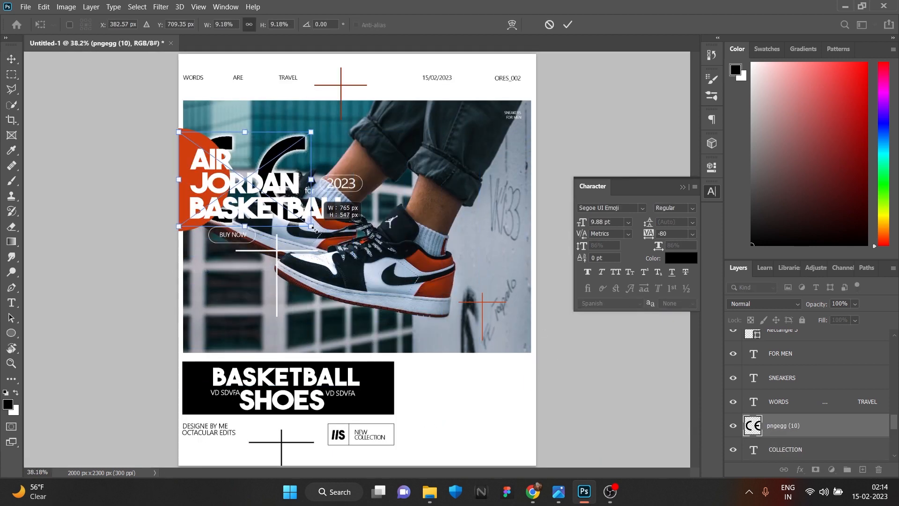
left_click_drag(282, 152, 441, 435)
scroll(473, 426, "down", 3)
scroll(487, 419, "up", 3)
left_click(535, 391)
- Place 1889223.png from the Downloads folder in File Explorer, rotate it 30° and set it partly off the poster's left edge
left_click(429, 492)
scroll(639, 257, "down", 10)
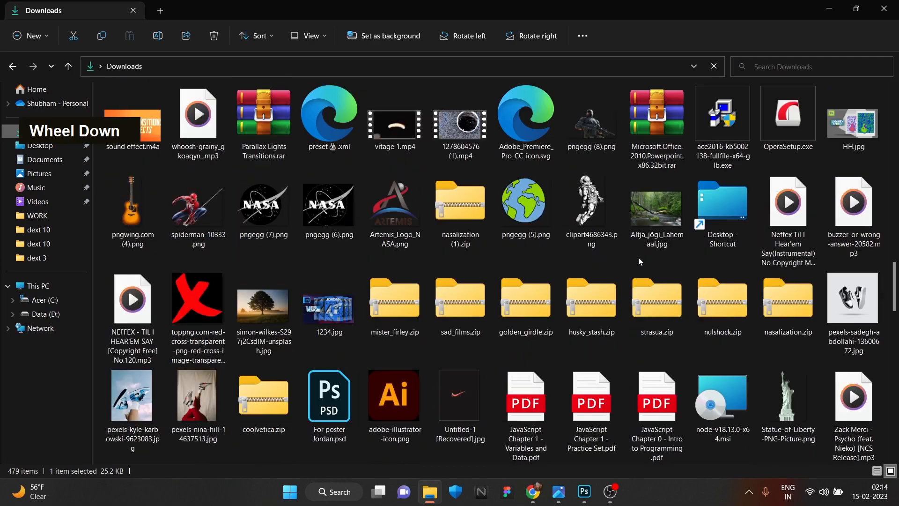
scroll(639, 257, "up", 10)
scroll(616, 268, "down", 5)
left_click_drag(133, 308, 365, 262)
left_click_drag(458, 157, 496, 220)
left_click_drag(359, 258, 188, 344)
left_click_drag(313, 313, 269, 323)
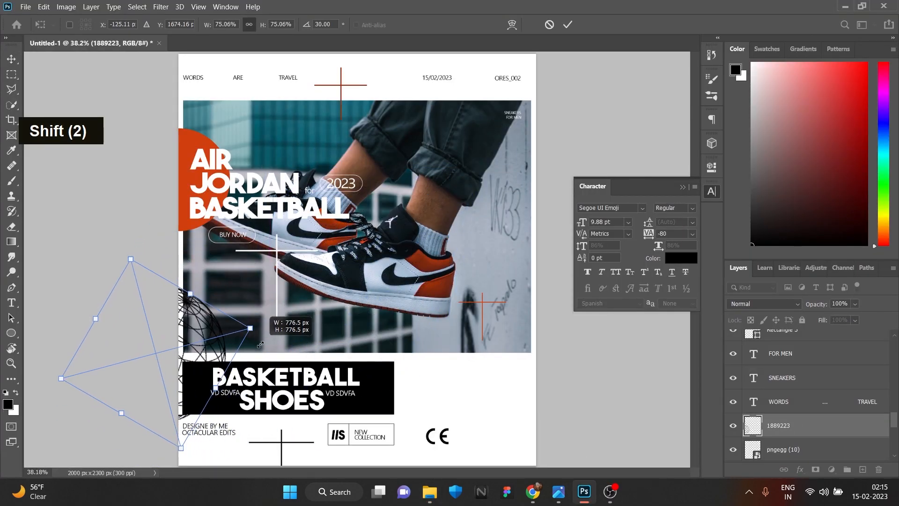
key("Return")
- Apply an orange Color Overlay to the wireframe globe
left_click(799, 469)
left_click(773, 367)
left_click(548, 122)
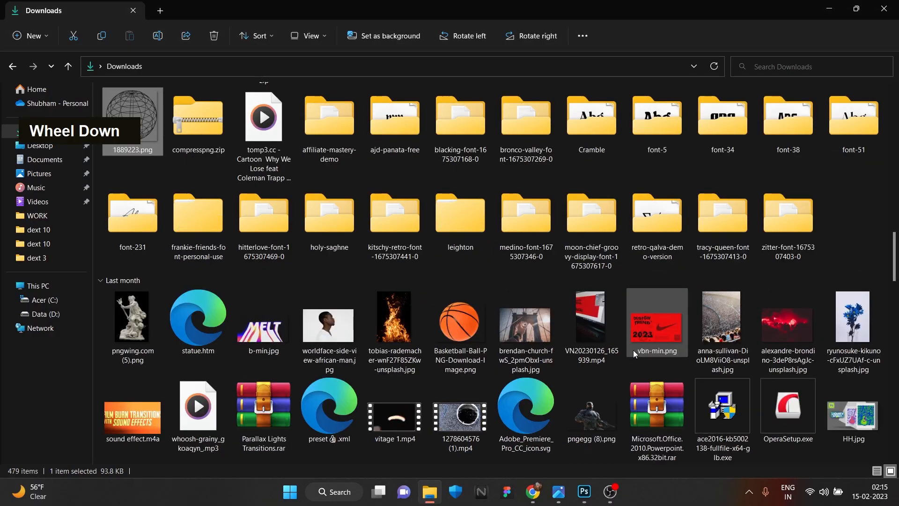
- Place the barcode image pngegg (9) from Downloads, scale it to about 38% width and 47% height, and set it beside the CE mark
scroll(633, 350, "down", 5)
scroll(499, 343, "up", 15)
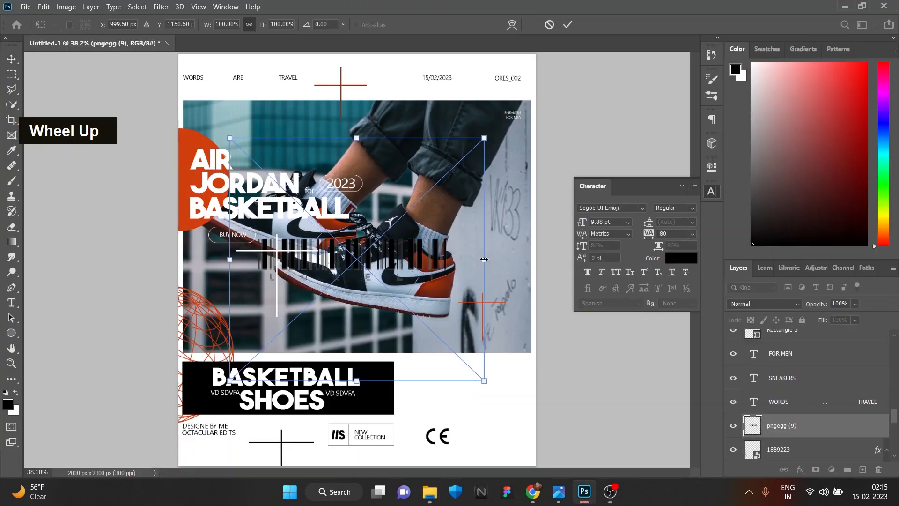
left_click_drag(484, 259, 327, 259)
left_click_drag(283, 258, 501, 437)
left_click_drag(500, 391, 501, 380)
left_click_drag(499, 433, 495, 437)
left_click_drag(494, 386, 494, 375)
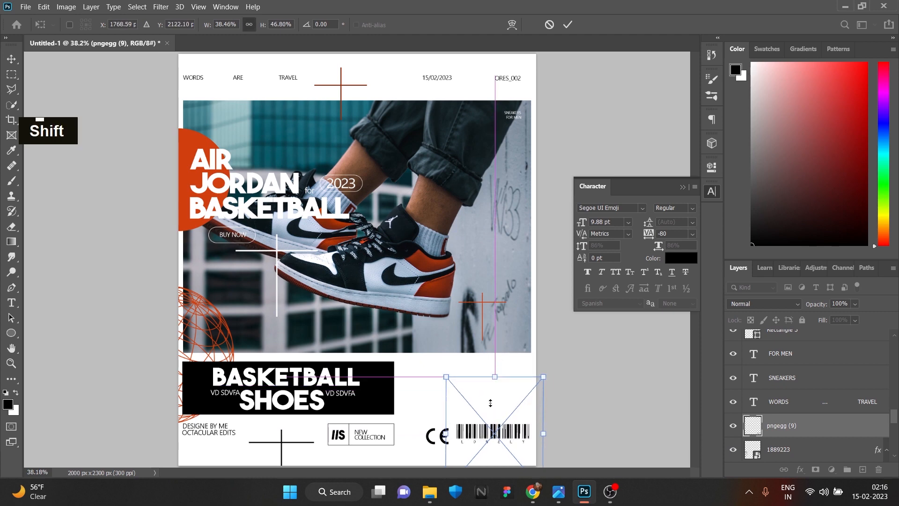
left_click_drag(494, 431, 493, 435)
key("Return")
- Try placing a smaller copy of the wireframe globe to the right of the BASKETBALL SHOES banner
scroll(507, 387, "down", 1)
scroll(506, 387, "up", 1)
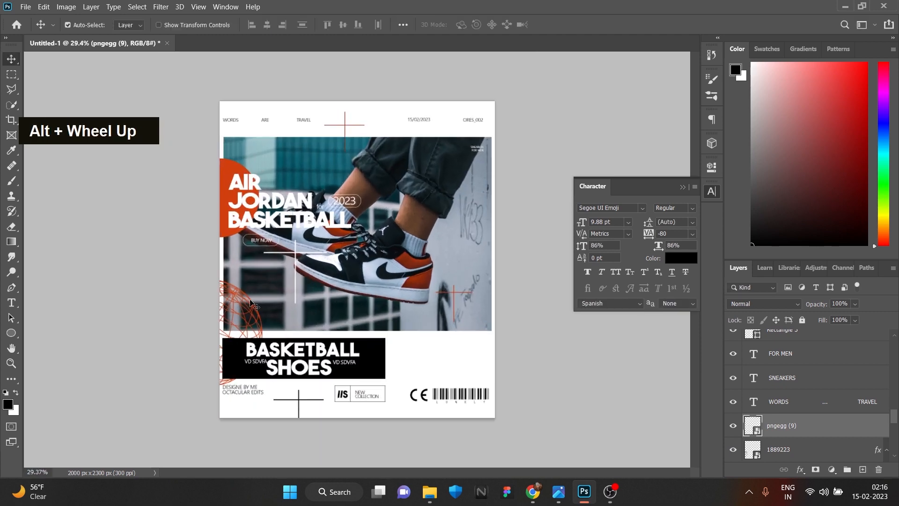
left_click(251, 301)
key("ctrl+j")
key("ctrl+t")
left_click_drag(251, 302, 481, 309)
left_click_drag(515, 281, 513, 278)
left_click_drag(439, 287, 440, 341)
mouse_move(441, 334)
left_mouse_down()
mouse_move(448, 357)
mouse_move(444, 343)
left_mouse_up()
left_click_drag(444, 361, 445, 357)
key("Return")
key("ctrl+z")
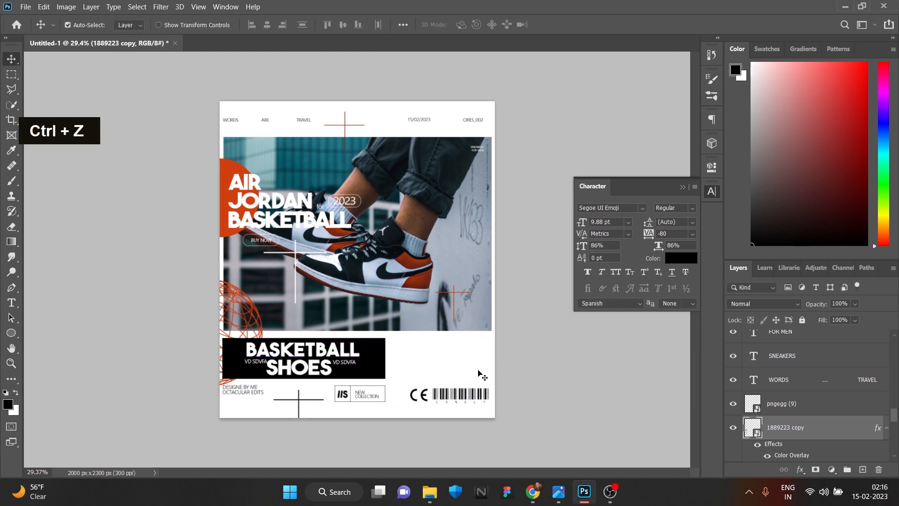
- Set a smaller orange circle partly off the poster's right edge, over the sneaker photo
scroll(433, 354, "down", 4)
left_click_drag(475, 199, 454, 221)
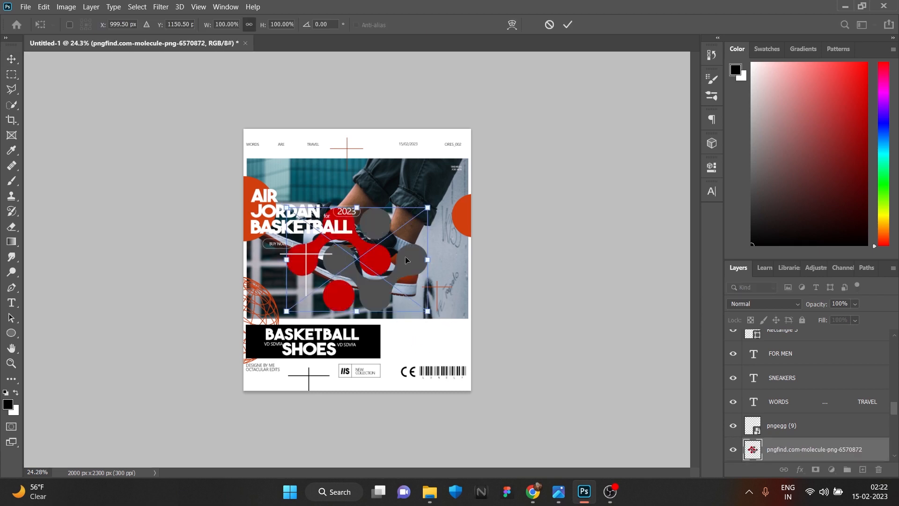
- Shrink and rotate the placed molecule graphic and position it in the white area right of the BASKETBALL SHOES banner
left_click_drag(405, 257, 472, 325)
left_click_drag(494, 326, 420, 322)
left_click_drag(398, 325, 450, 320)
left_click_drag(448, 346, 418, 344)
key("Return")
- Duplicate the molecule graphic beside the original and rotate the copy to about -38° so the two pieces interlock
key("ctrl+j")
key("ctrl+t")
left_click(567, 27)
scroll(490, 370, "up", 4)
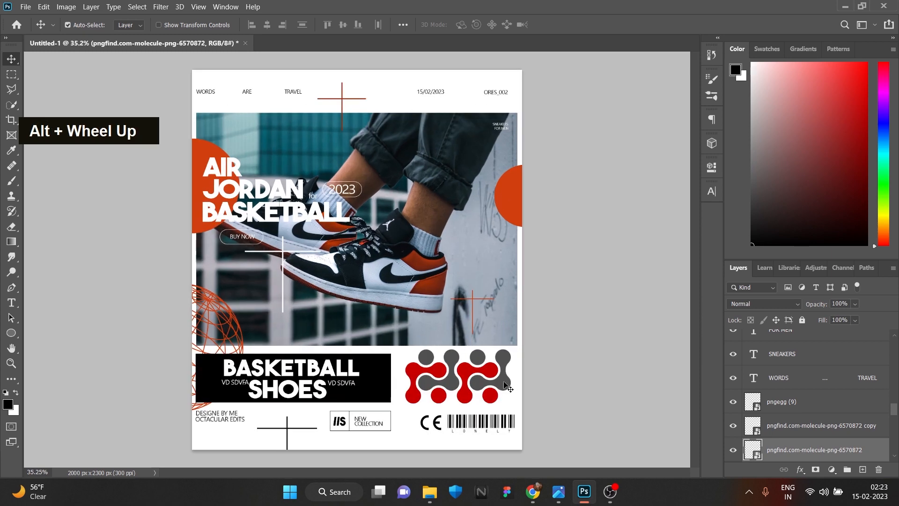
left_click(499, 378)
key("ctrl+t")
left_click_drag(534, 367, 536, 373)
left_click_drag(483, 380, 484, 384)
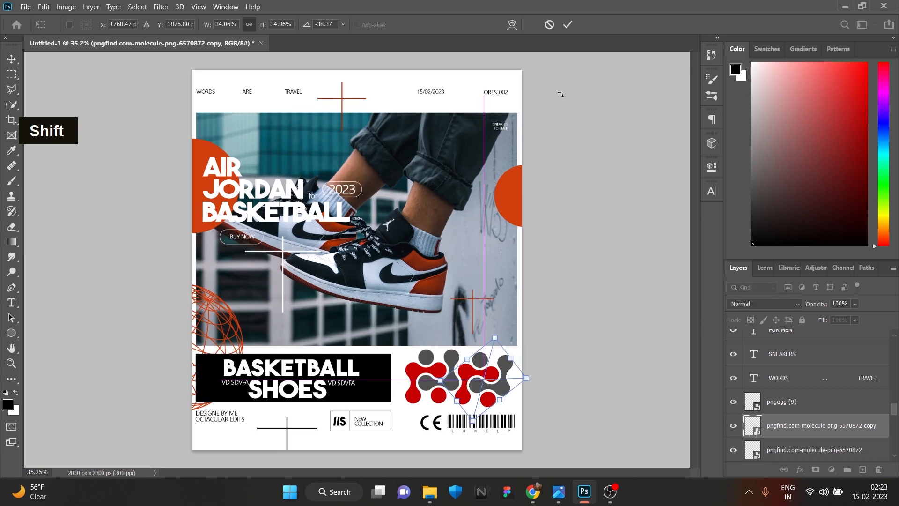
left_click(568, 25)
scroll(553, 234, "down", 4)
scroll(552, 234, "up", 1)
left_click(800, 470)
left_click(815, 426)
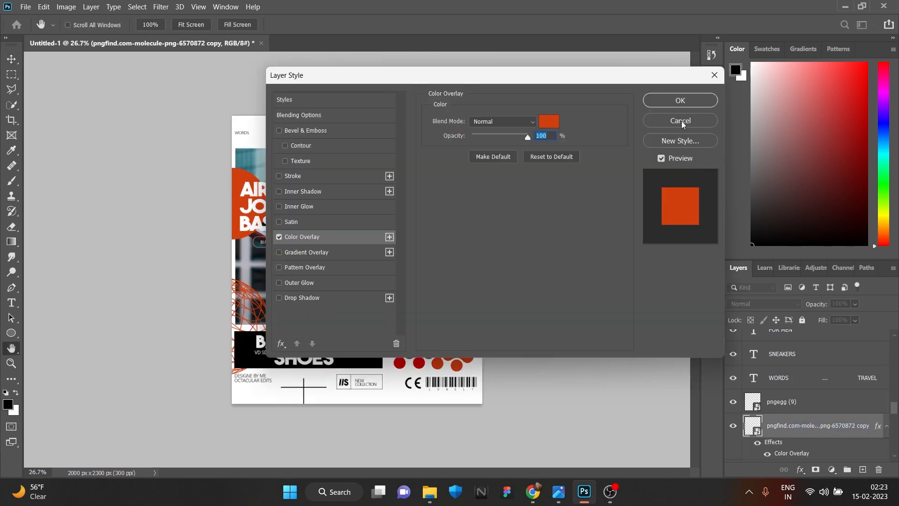
left_click(682, 123)
- Try recoloring the molecule graphics with a Hue/Saturation adjustment layer
left_click(831, 469)
left_click(836, 357)
left_click_drag(612, 267, 541, 266)
key("ctrl+z")
left_click(686, 164)
- Apply a black Color Overlay to both molecule graphics
left_click(815, 449)
left_click(799, 472)
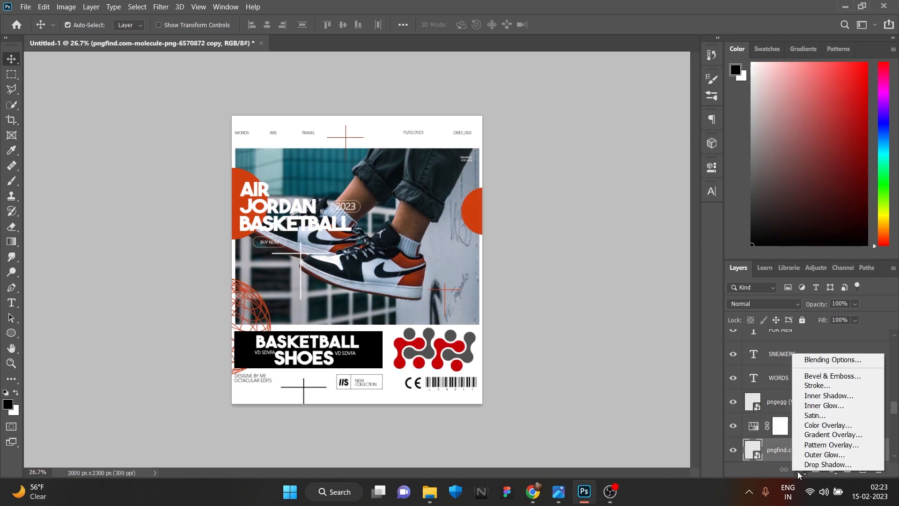
left_click(828, 425)
left_click(548, 179)
left_click(734, 260)
left_click(679, 98)
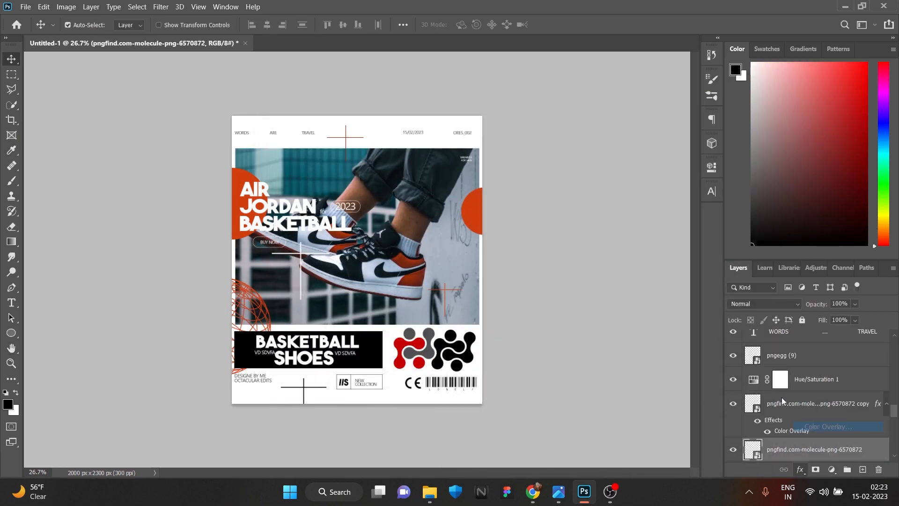
double_click(791, 430)
left_click(547, 122)
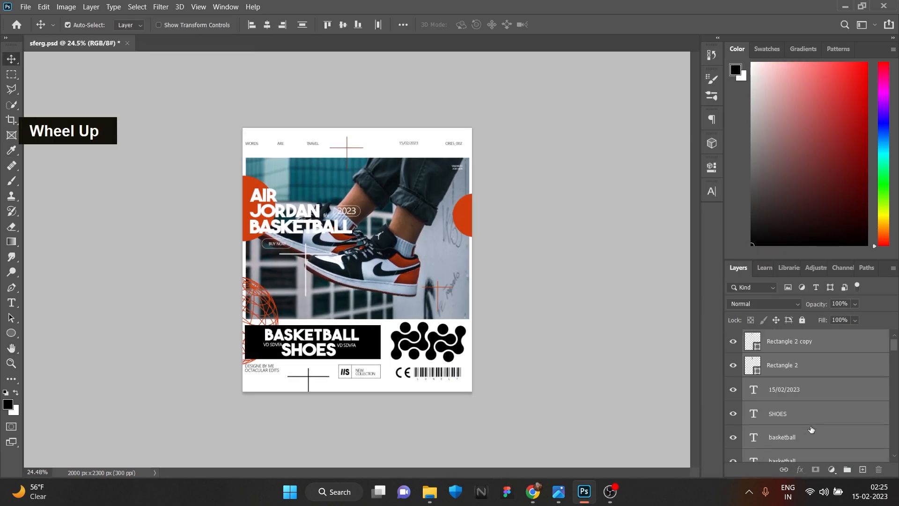
- Convert all selected poster layers into one smart object and apply Add Noise at 20.61% with Uniform distribution
right_click(811, 429)
left_click(749, 148)
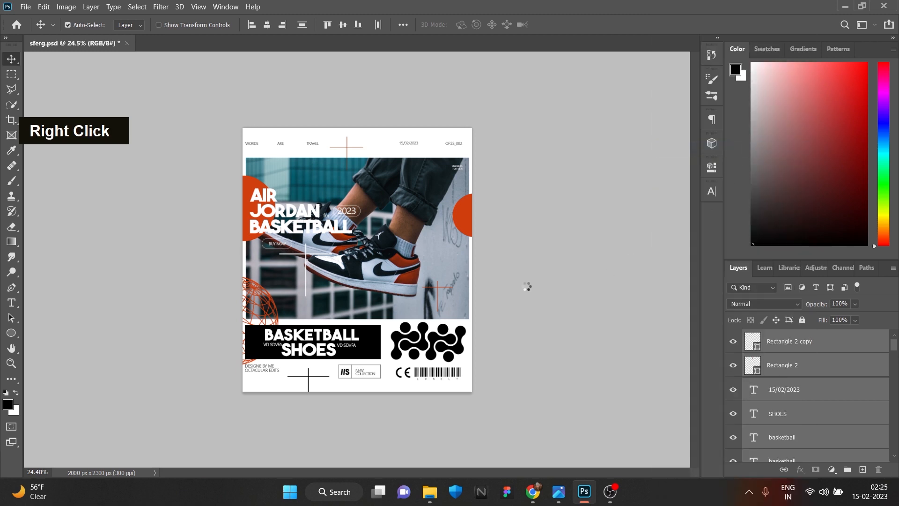
left_click(162, 6)
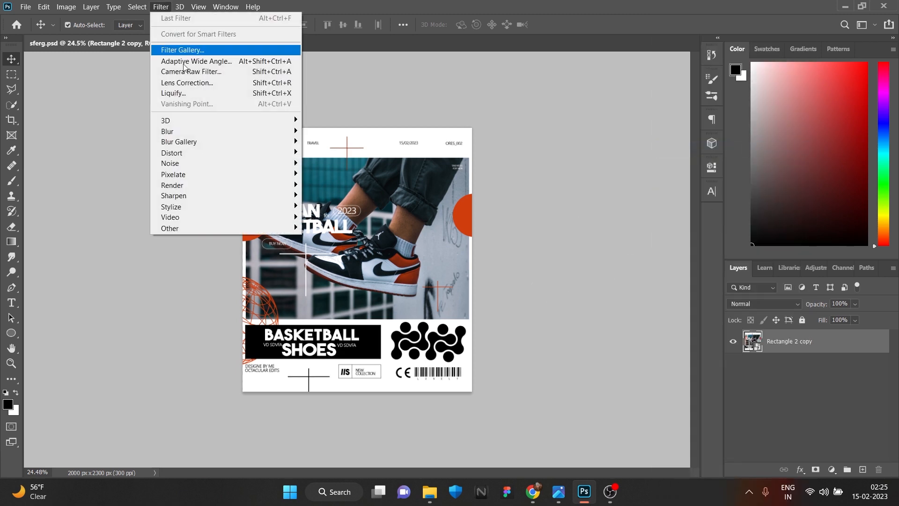
mouse_move(225, 165)
left_click(328, 165)
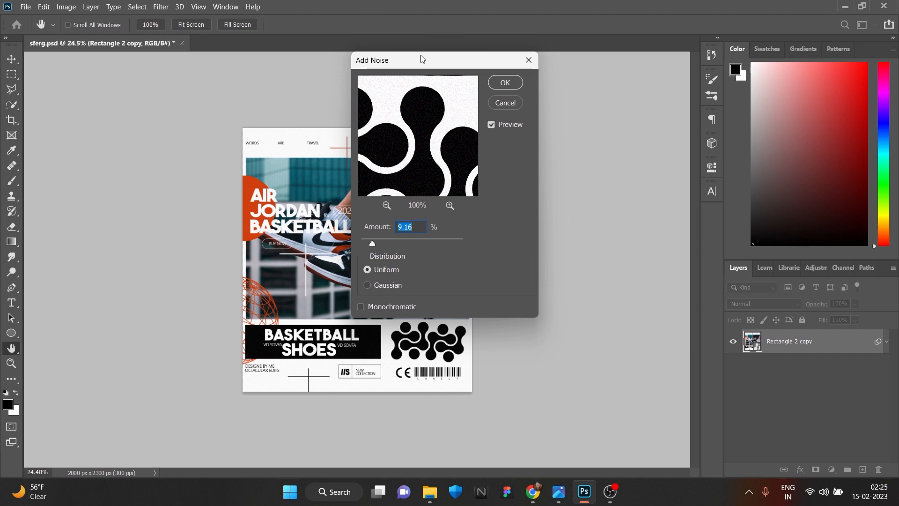
left_click_drag(423, 59, 555, 65)
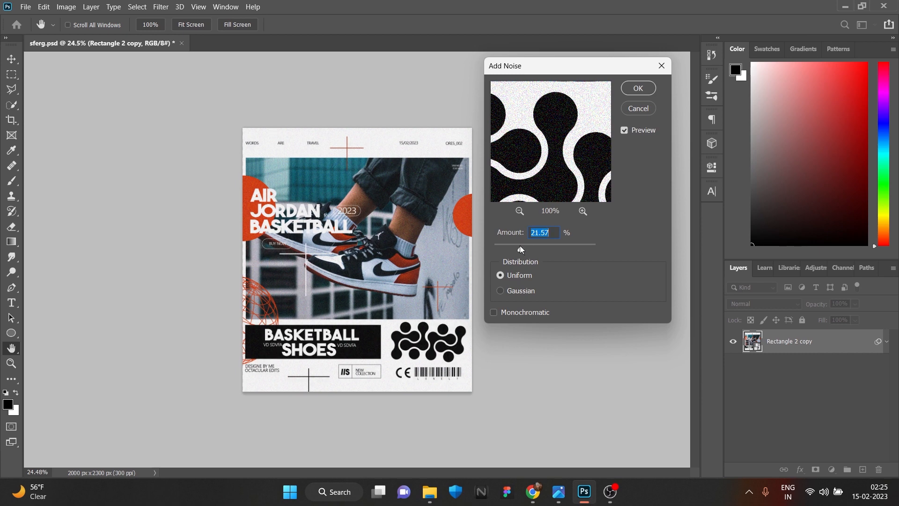
left_click(393, 249)
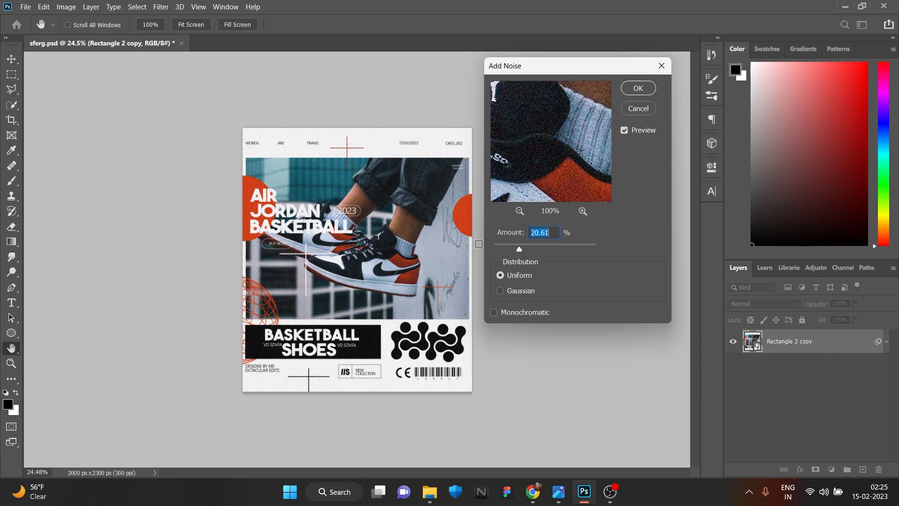
scroll(373, 233, "up", 1, "alt")
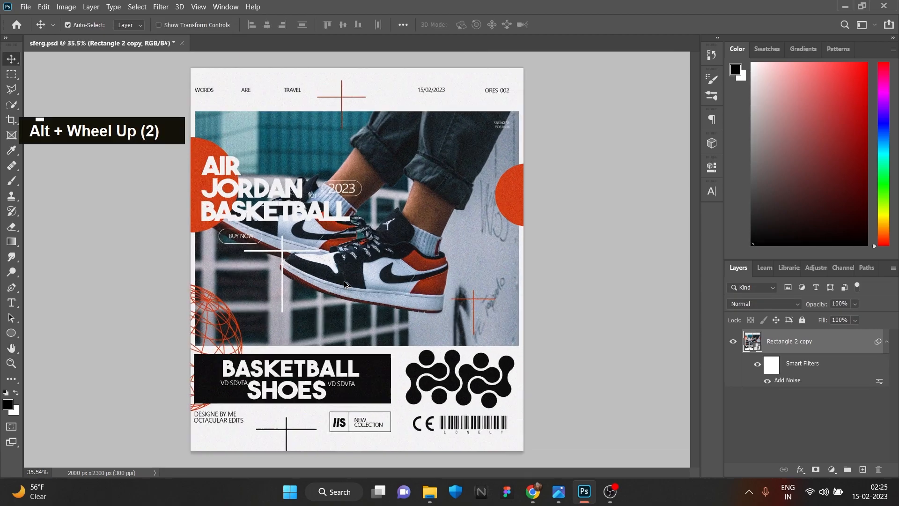
scroll(356, 260, "up", 1, "alt")
scroll(355, 260, "down", 1, "alt")
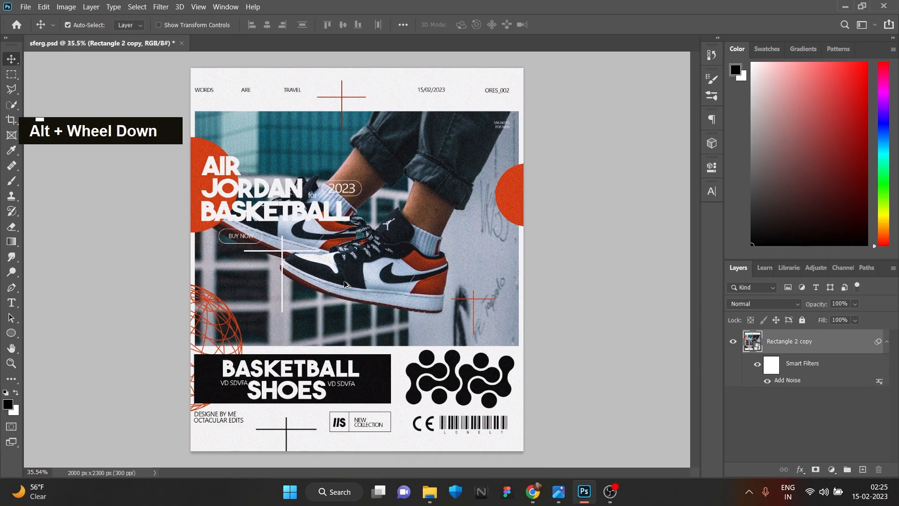